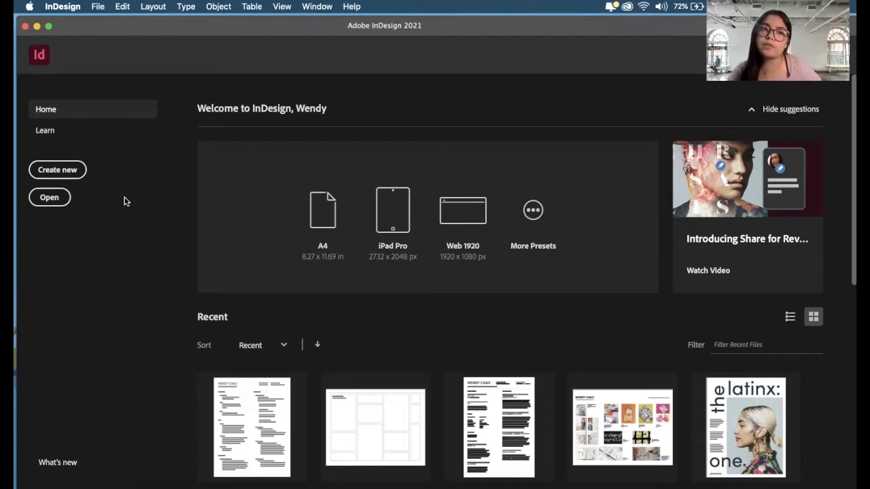
- Start a new document and set its units to inches
click(72, 170)
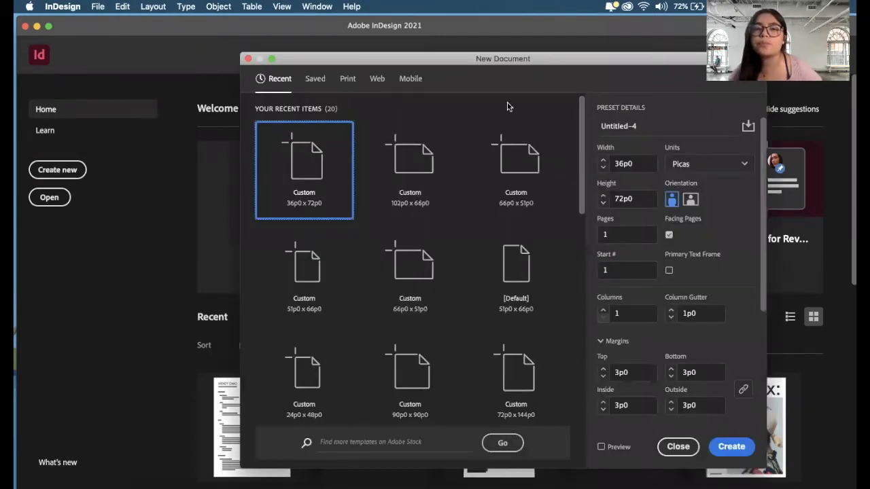
drag(596, 61, 492, 64)
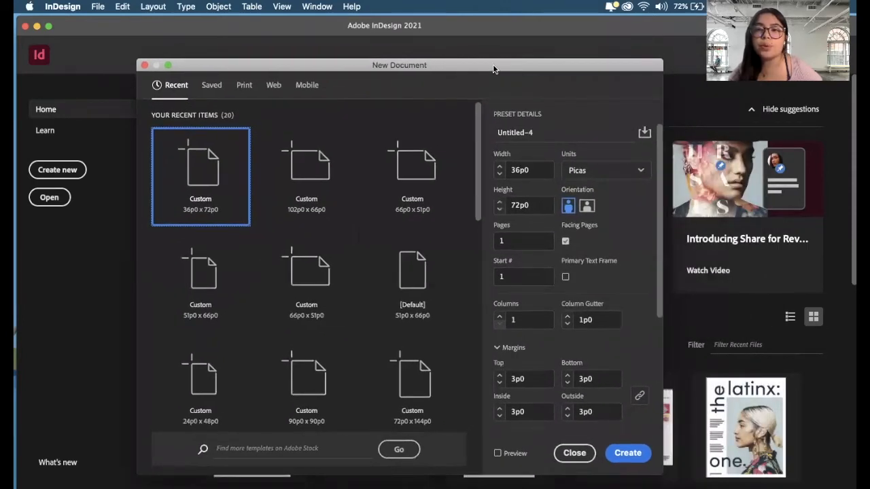
click(579, 171)
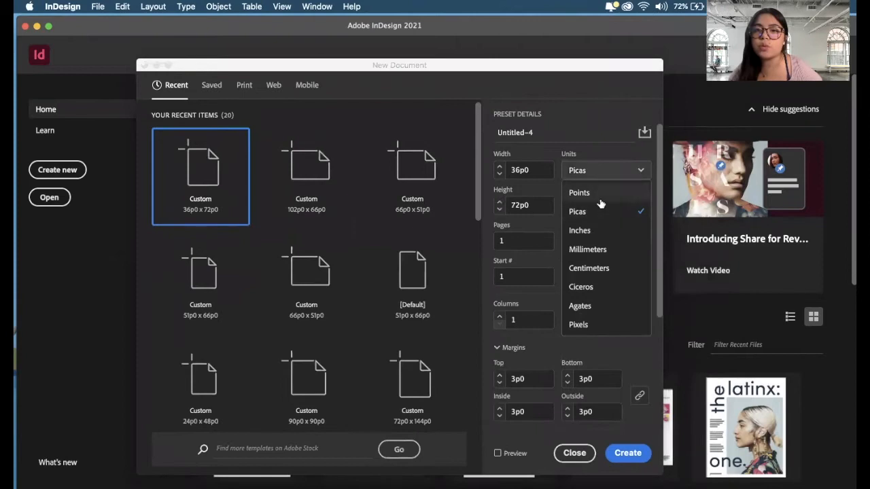
click(593, 231)
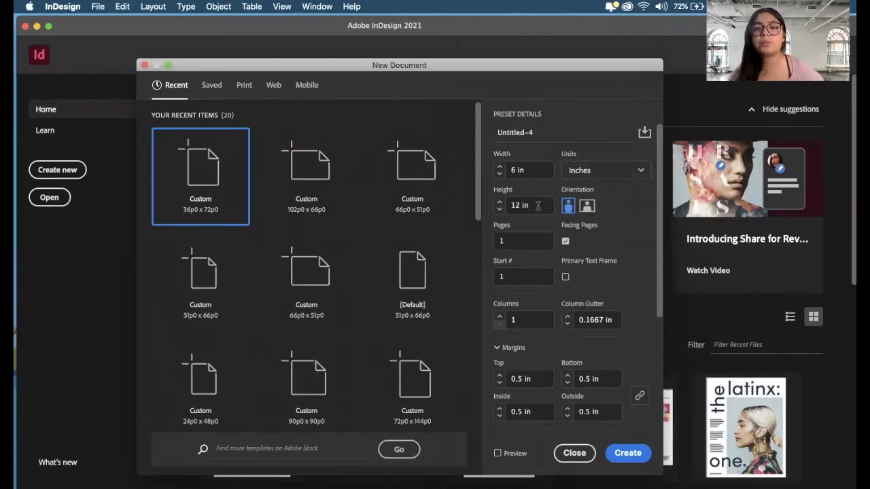
- Create the document at 6 in wide by 12 in high with facing pages enabled
click(538, 170)
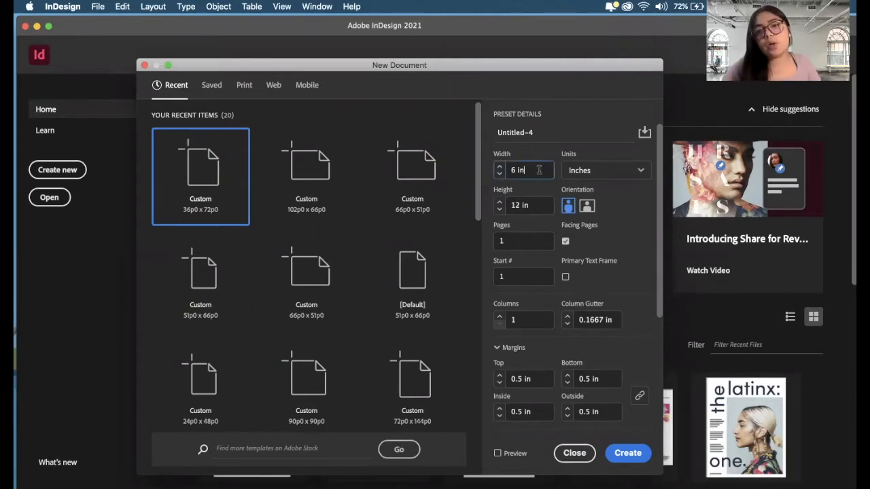
click(536, 203)
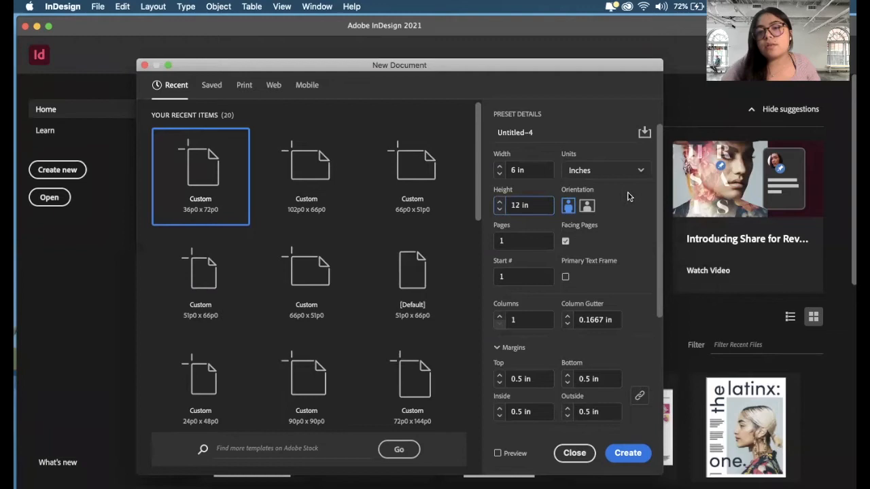
click(566, 244)
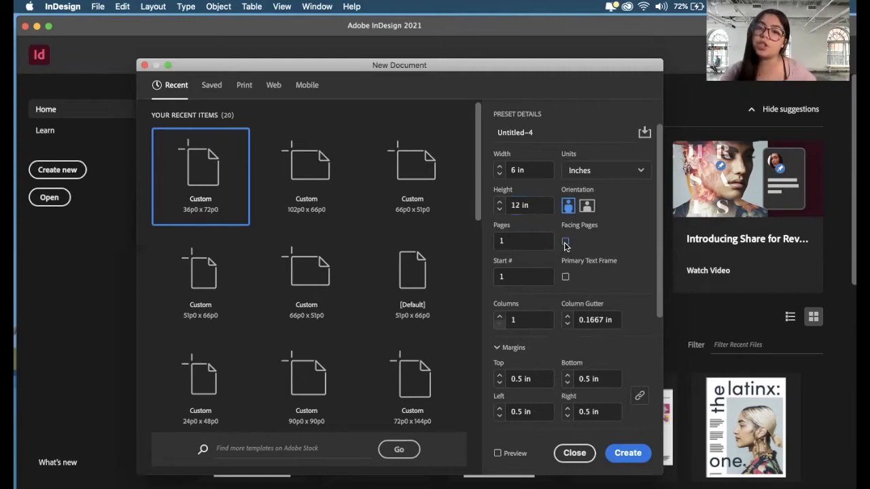
click(565, 245)
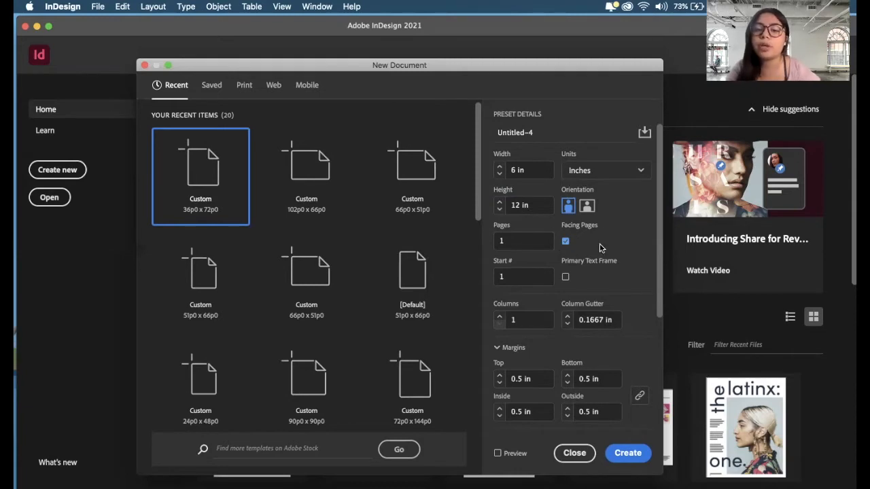
click(621, 458)
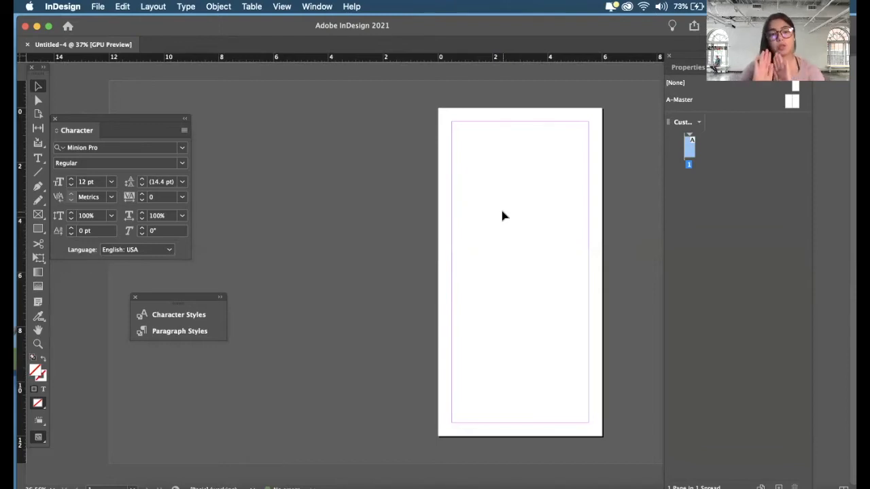
- Shorten the Pages panel to reach its controls and add four pages after page 1
mouse_move(437, 104)
mouse_down()
mouse_move(576, 341)
mouse_move(610, 441)
mouse_move(456, 110)
mouse_move(430, 116)
mouse_up()
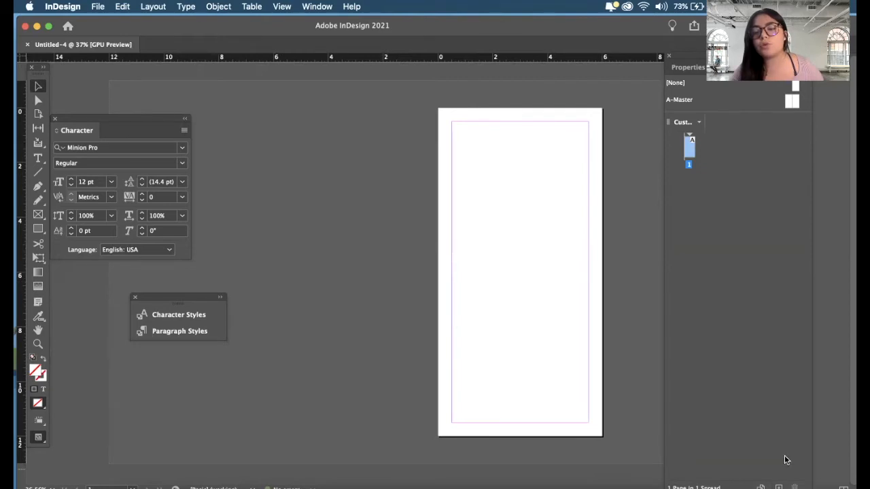
drag(788, 488, 788, 433)
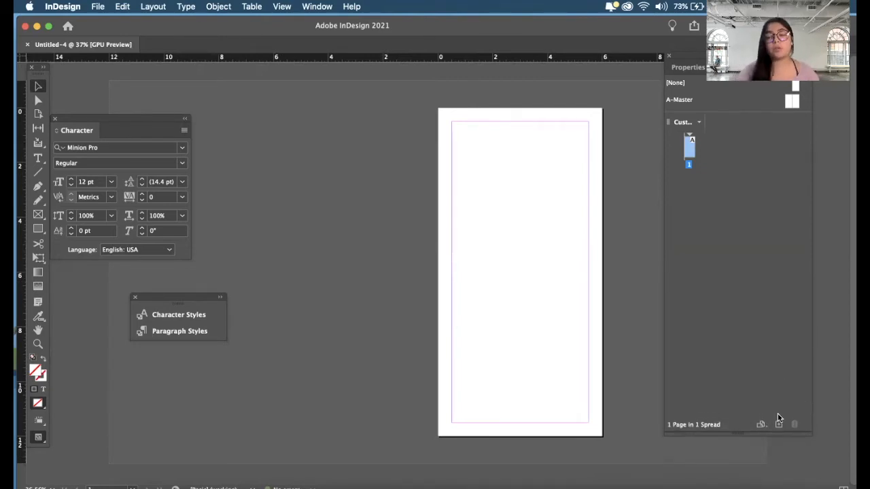
click(779, 424)
click(779, 424)
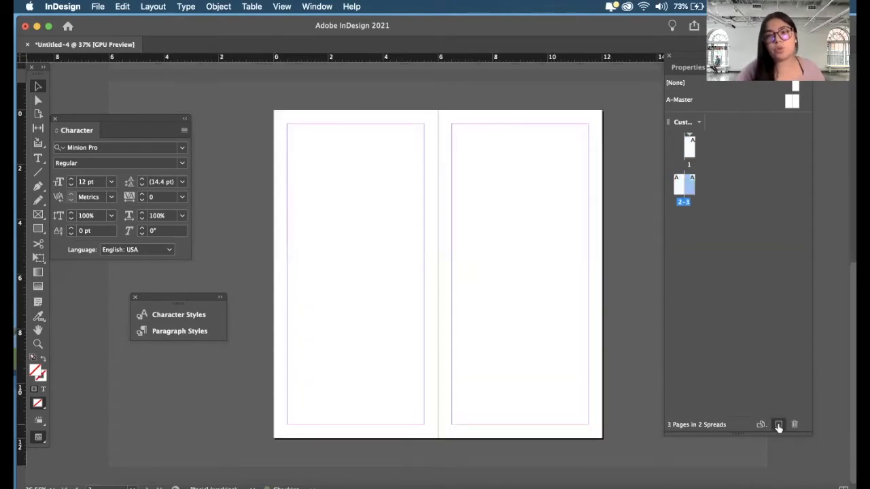
click(779, 425)
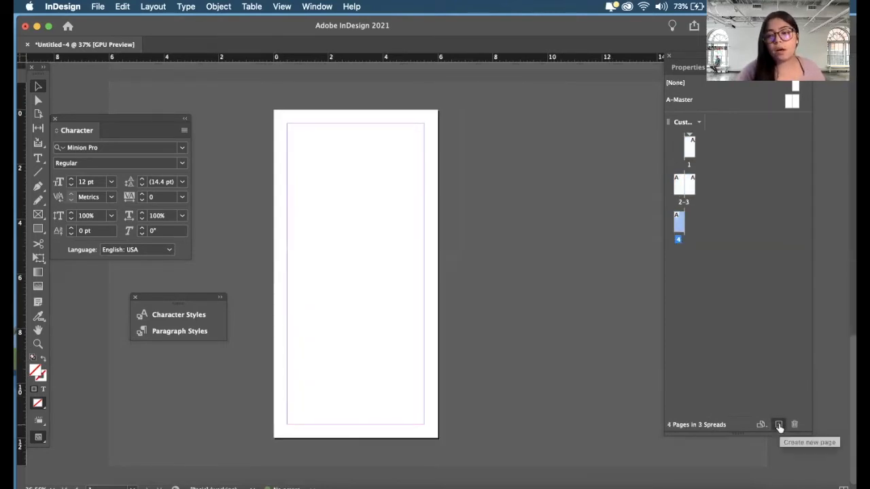
click(779, 425)
- Add pages 6 and 7 as another facing spread after pages 4-5
scroll(546, 219, up, 3)
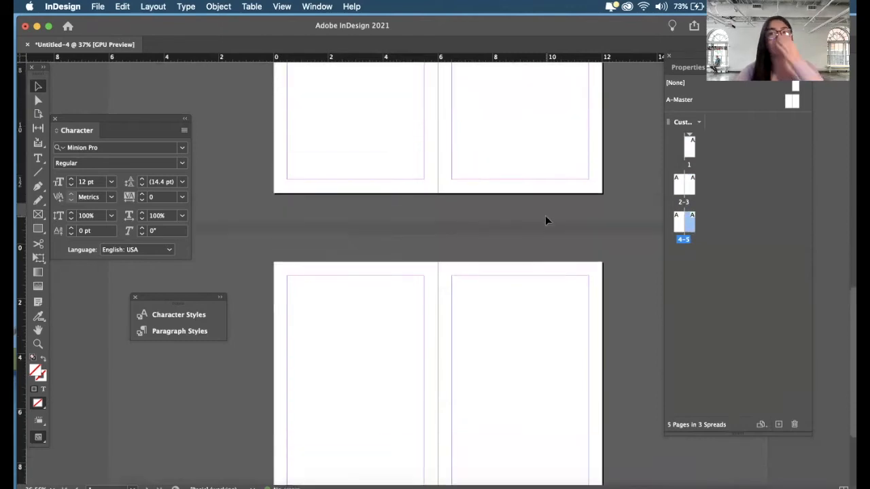
key(super+minus)
scroll(546, 220, up, 2)
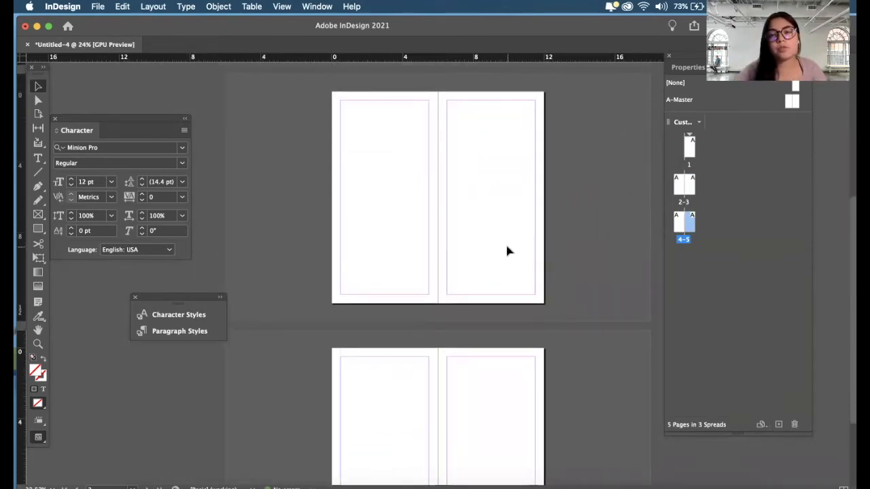
scroll(506, 251, down, 3)
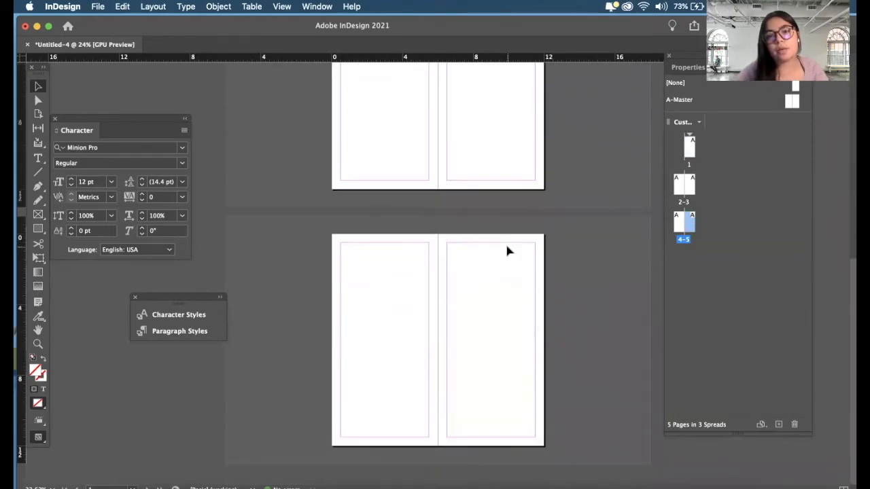
scroll(507, 252, up, 10)
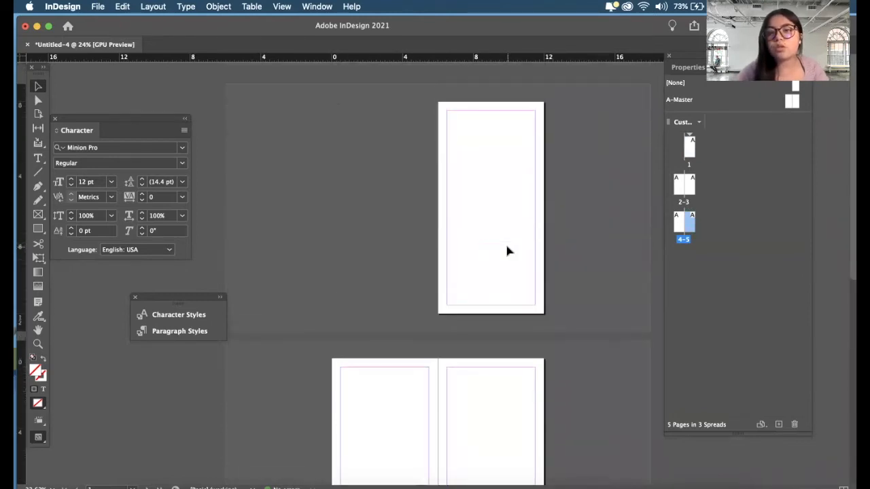
scroll(506, 251, down, 10)
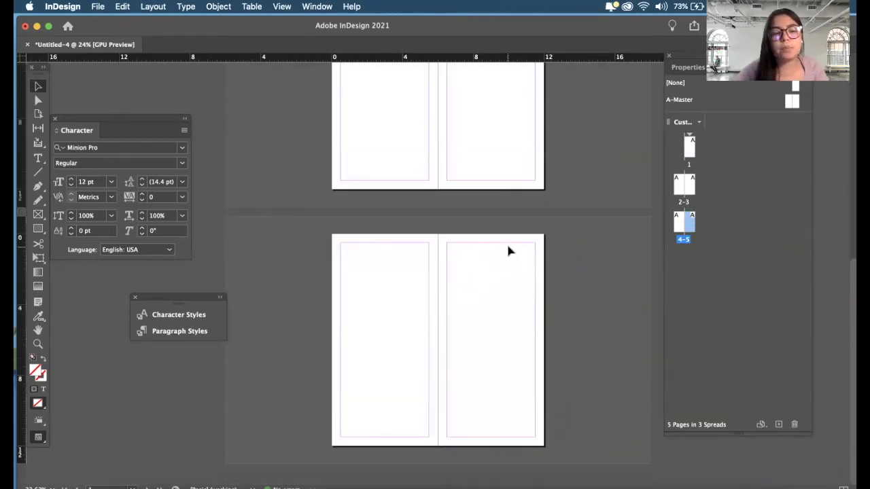
click(779, 425)
click(779, 425)
- Add an eighth page at the end of the document
scroll(534, 290, up, 2)
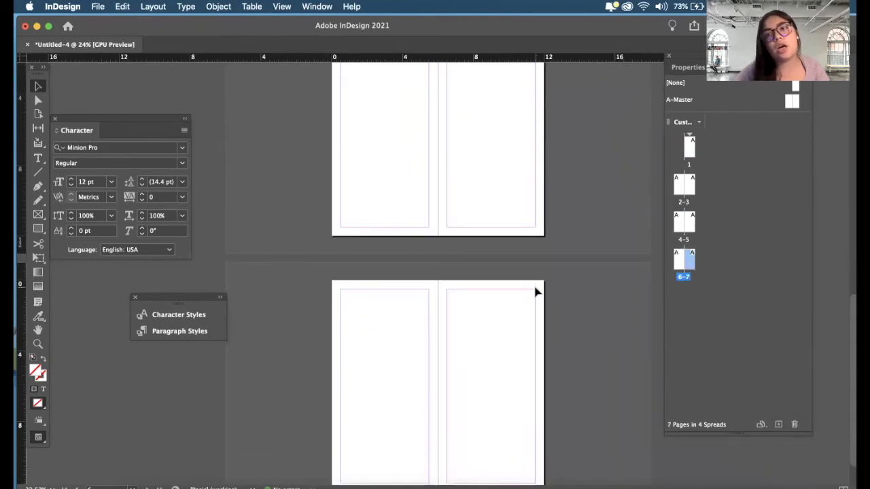
scroll(534, 293, down, 2)
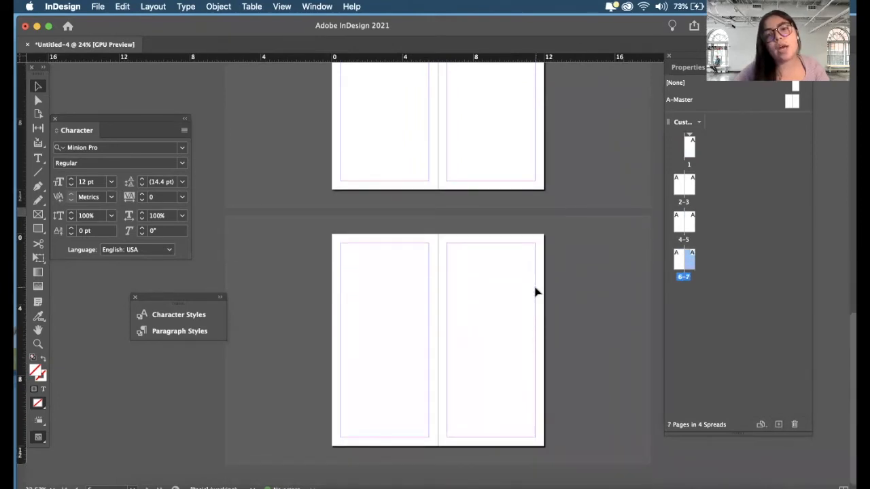
scroll(536, 292, up, 1)
scroll(535, 292, down, 1)
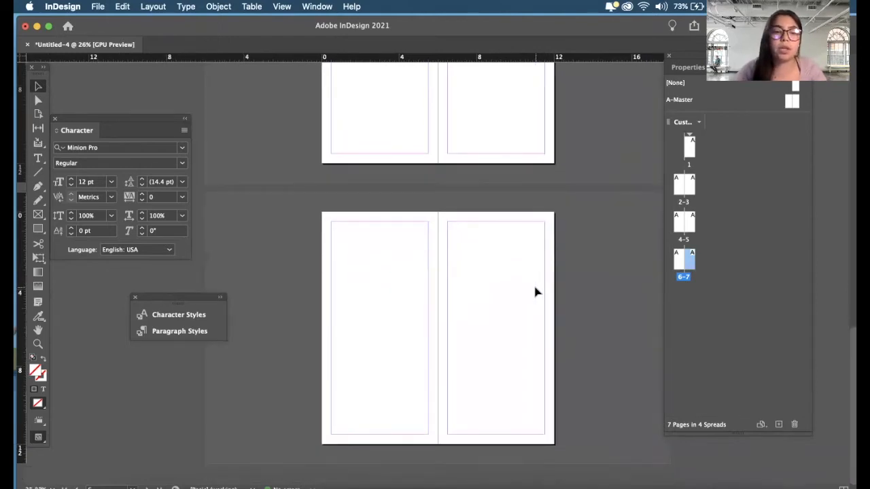
click(778, 425)
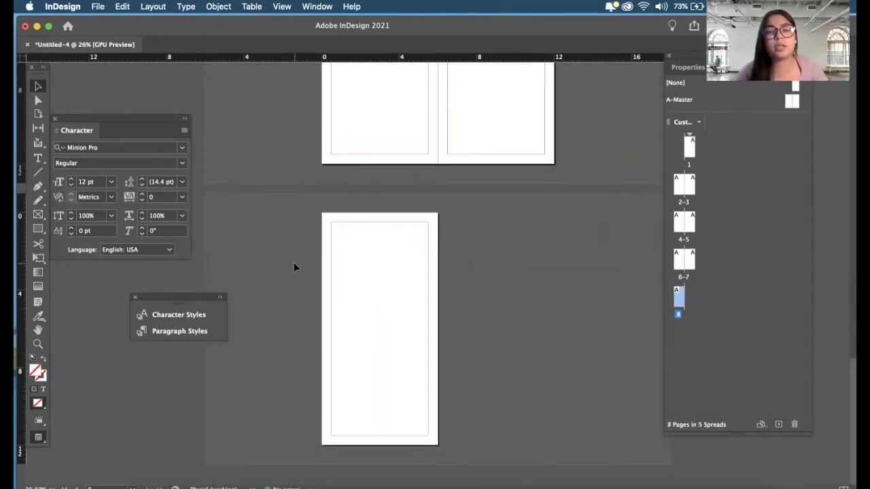
- Move the floating Pages panel so its full contents are accessible, and review the list of available panels
scroll(294, 267, up, 20)
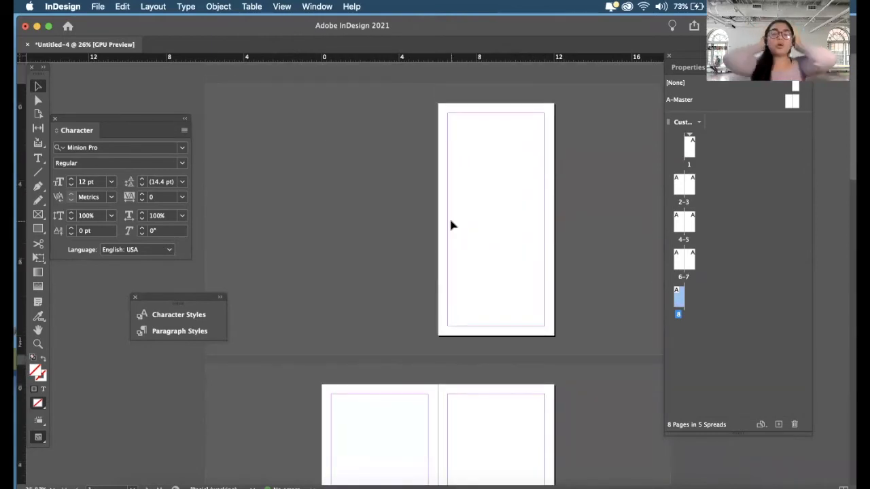
drag(777, 60, 745, 85)
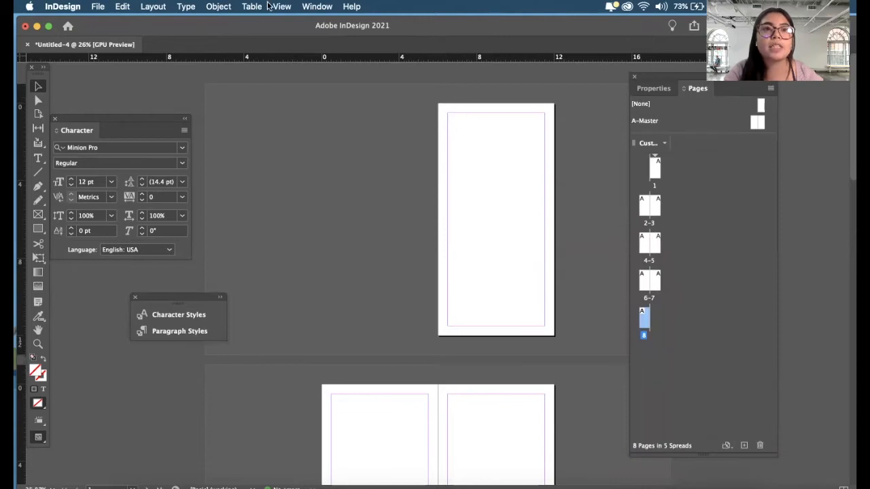
click(314, 6)
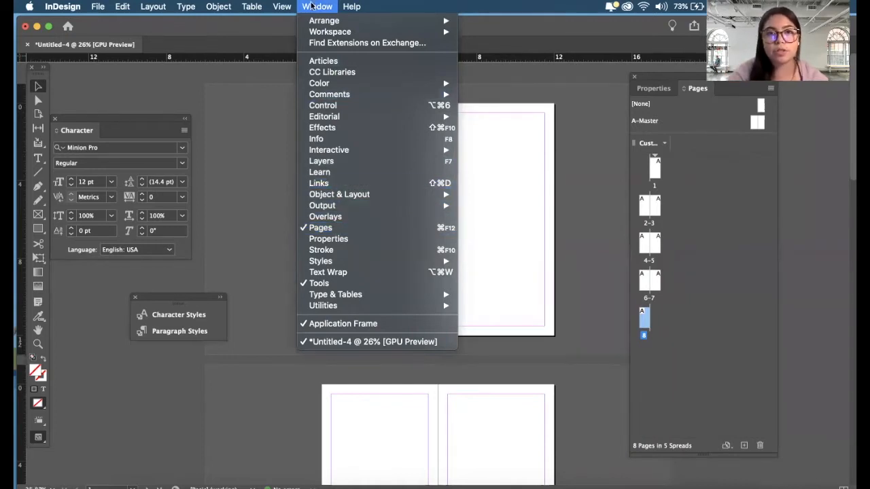
click(263, 365)
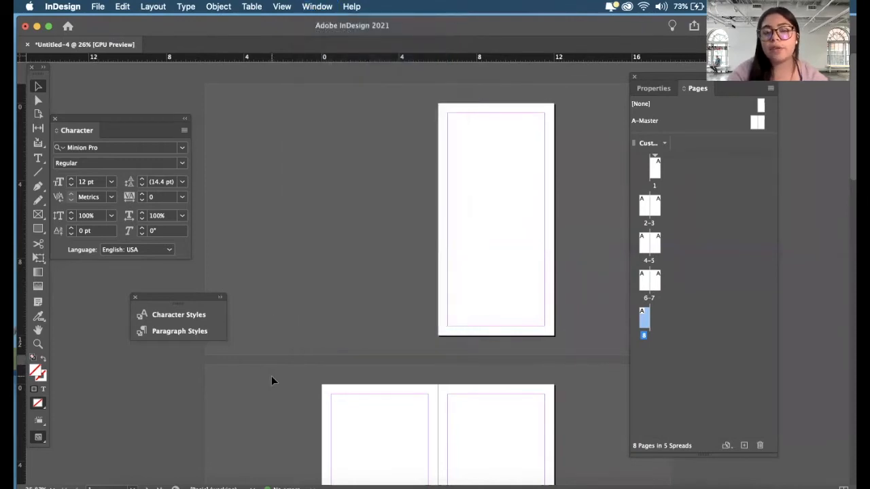
scroll(369, 256, up, 1)
scroll(369, 257, down, 1)
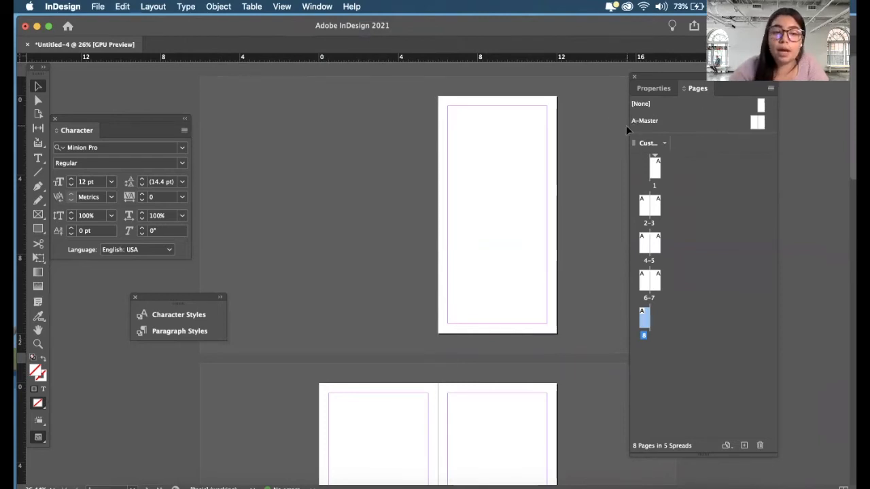
- Examine the A-Master spread and compare it with page 1 and the pages 2-3 spread
double_click(761, 123)
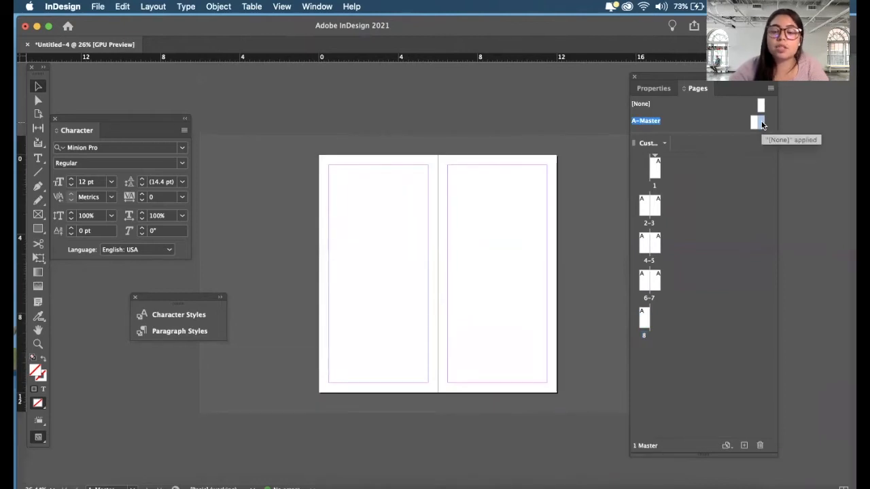
click(755, 125)
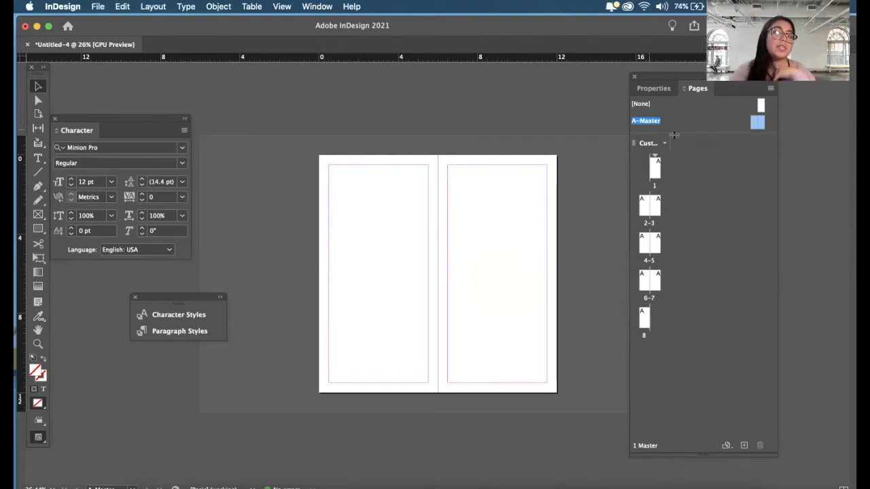
double_click(656, 169)
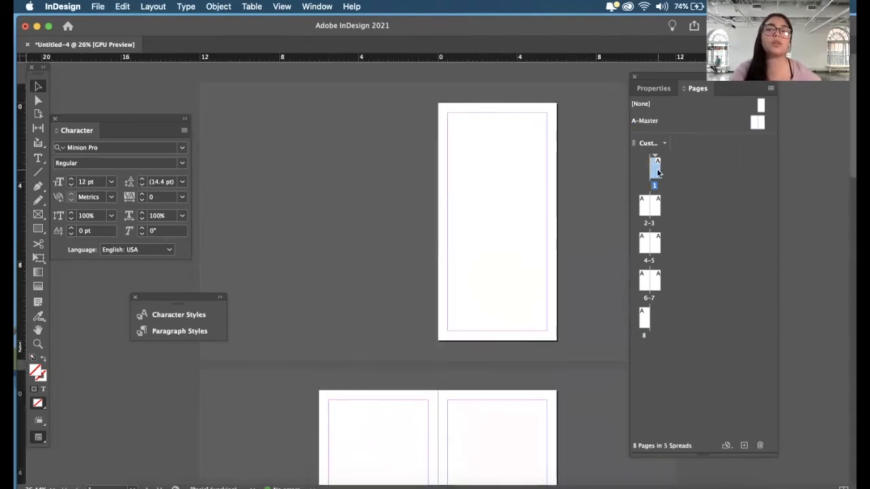
scroll(532, 160, up, 2)
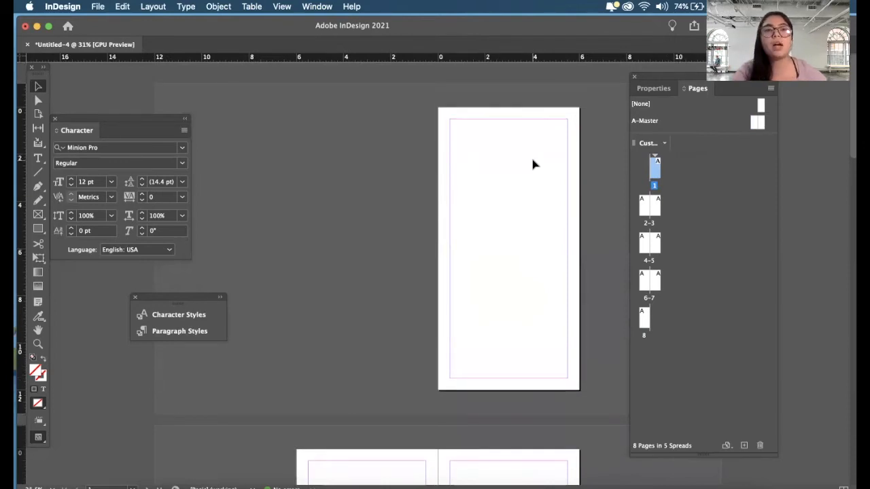
scroll(532, 163, down, 5)
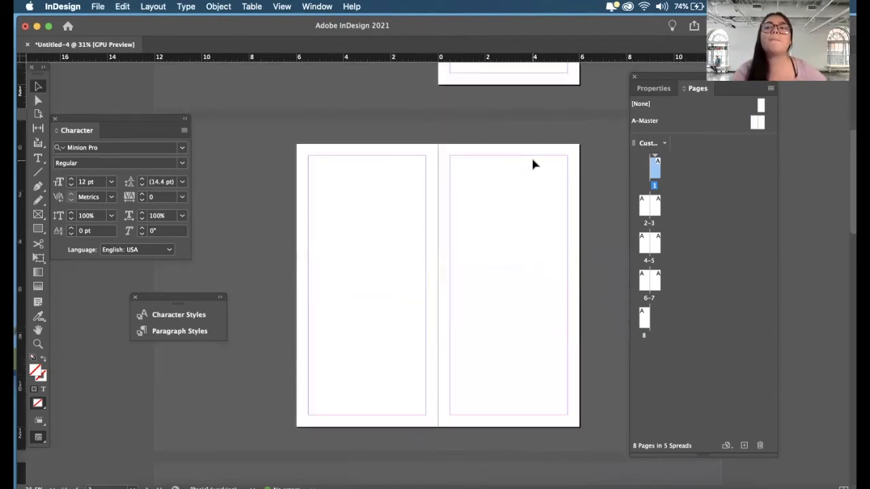
scroll(532, 163, down, 2)
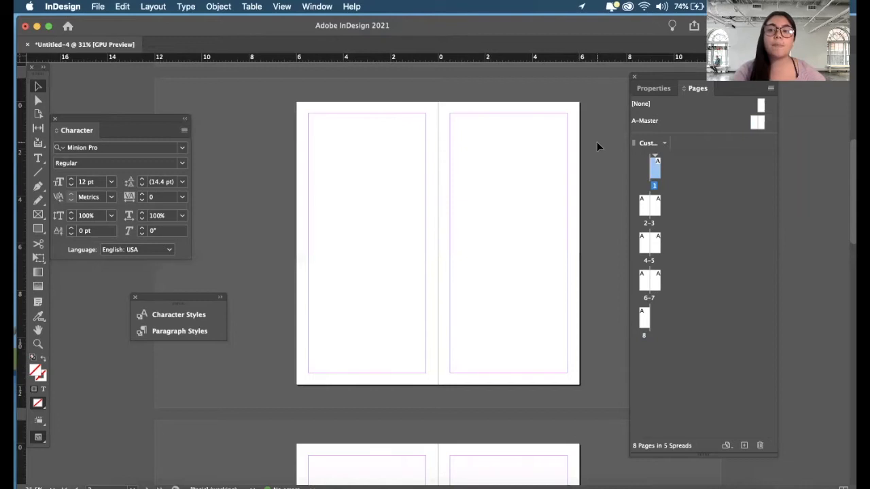
scroll(598, 146, up, 5)
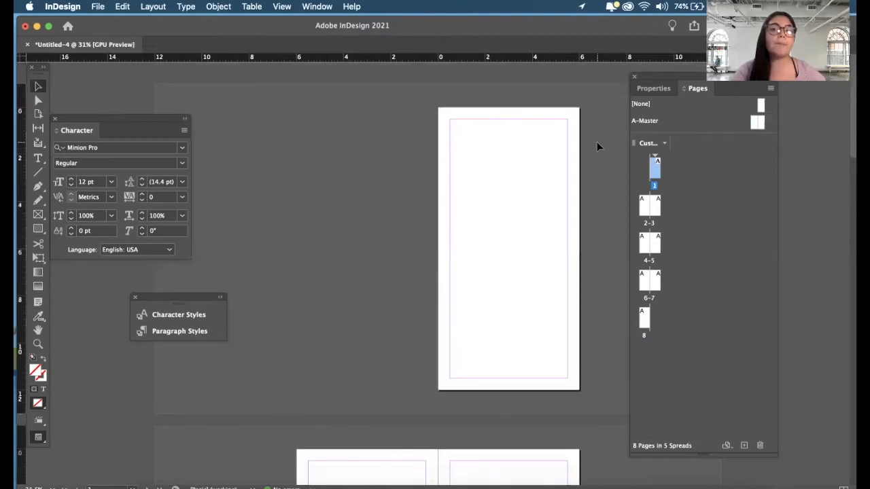
- Open the A-Master spread for editing and bring up its margin and column settings
double_click(760, 121)
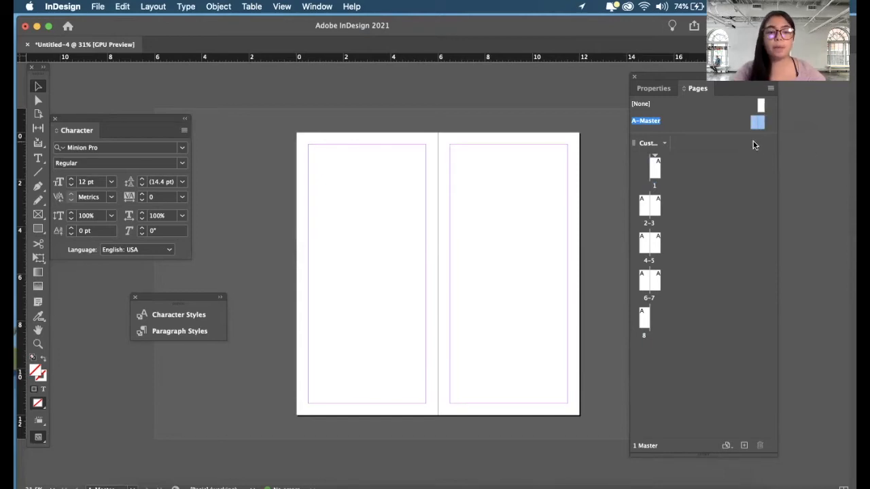
scroll(557, 192, up, 1)
scroll(555, 191, up, 1)
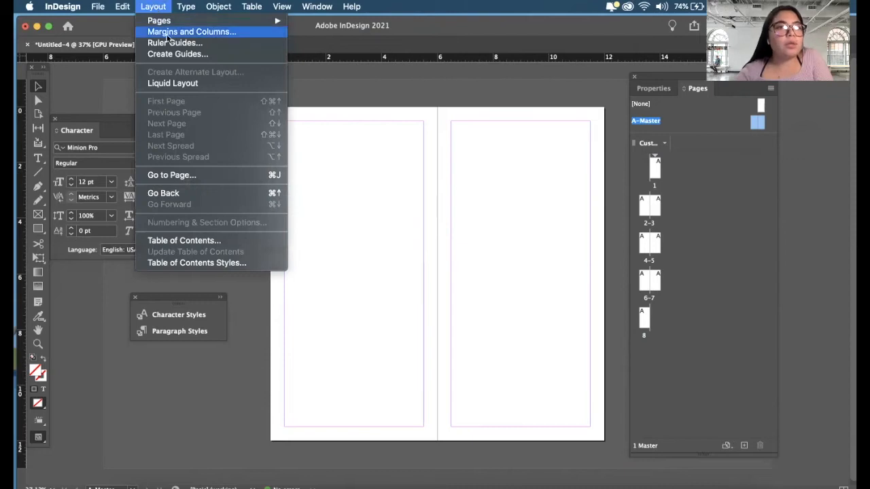
click(170, 33)
drag(542, 112, 612, 148)
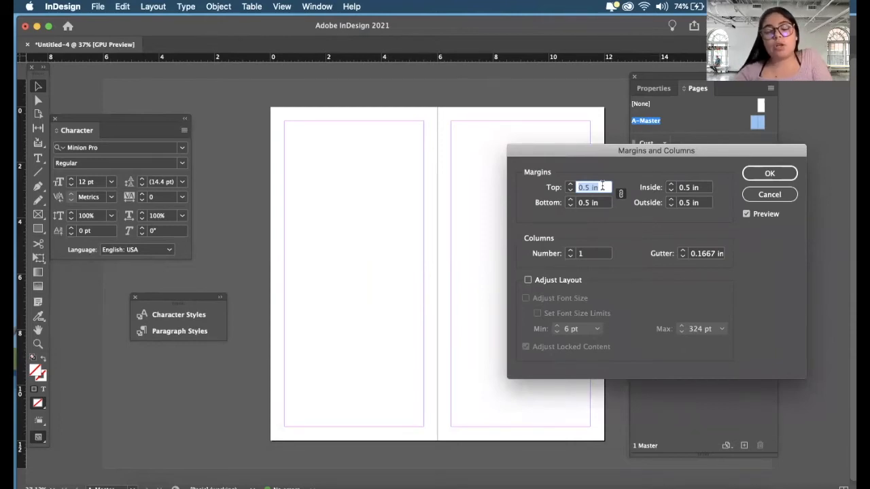
click(602, 187)
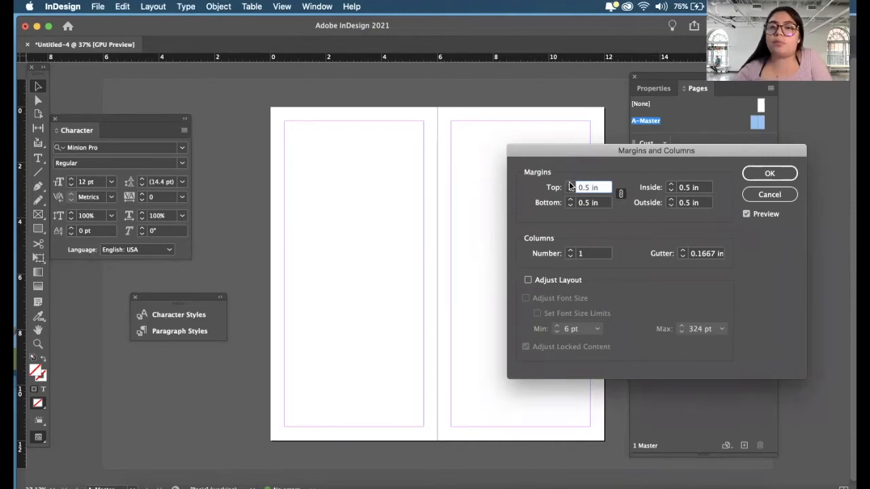
- Try larger and smaller linked margins on the A-Master spread, and return all four sides to 0.5 in
click(570, 184)
click(569, 184)
click(569, 193)
click(569, 192)
click(569, 184)
click(569, 185)
click(568, 192)
click(569, 192)
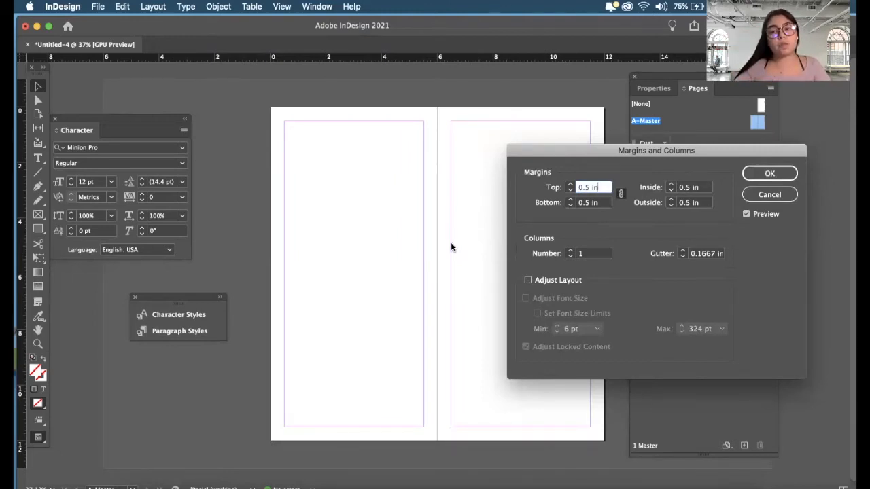
- Unlink the margin values, try different inside margins on their own, and restore the inside margin to 0.5 in
click(621, 196)
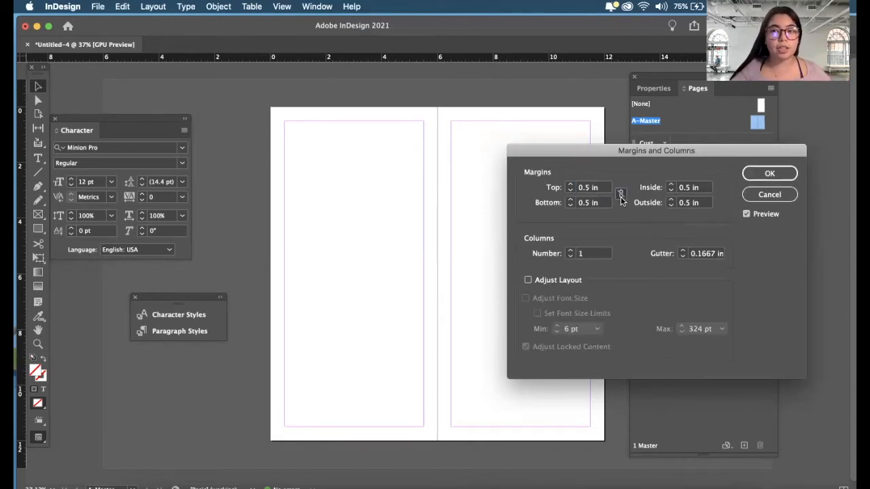
click(672, 186)
click(672, 187)
click(672, 186)
click(672, 186)
click(672, 186)
click(672, 185)
click(672, 184)
click(672, 189)
click(672, 189)
click(671, 189)
click(672, 189)
click(671, 189)
click(672, 190)
click(672, 190)
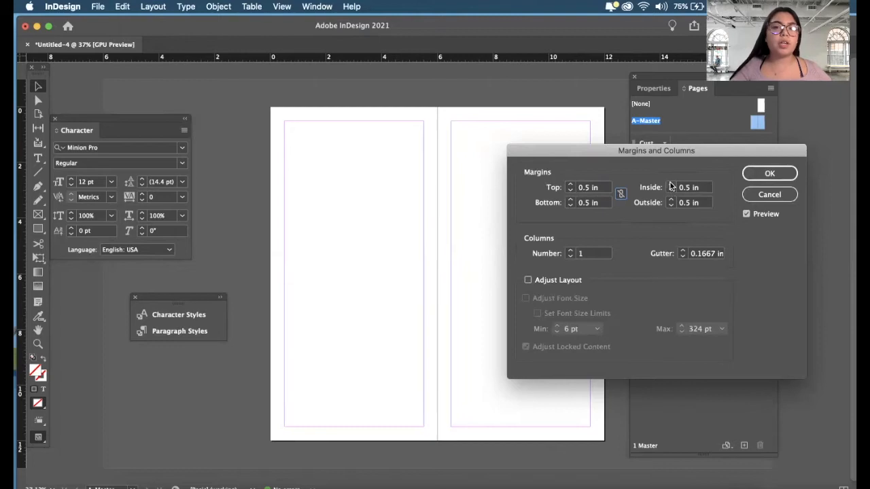
- Relink the margin values and apply 0.5 in margins on all sides of the A-Master spread
click(619, 194)
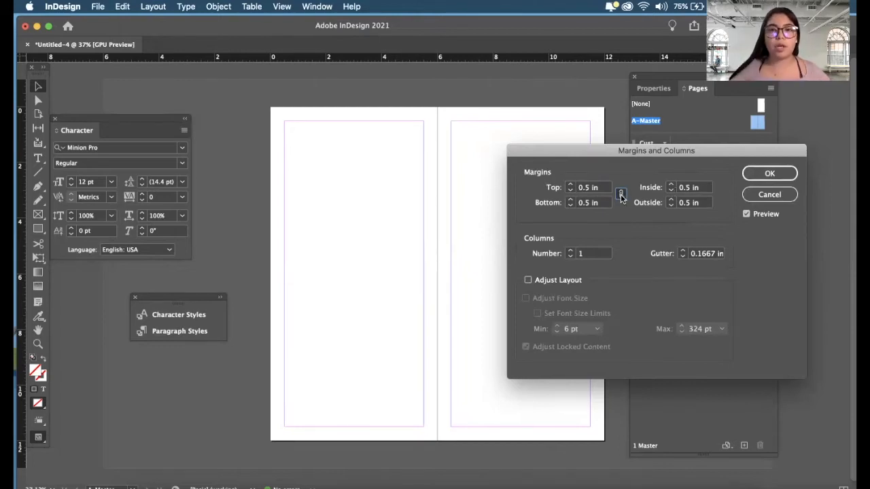
click(697, 188)
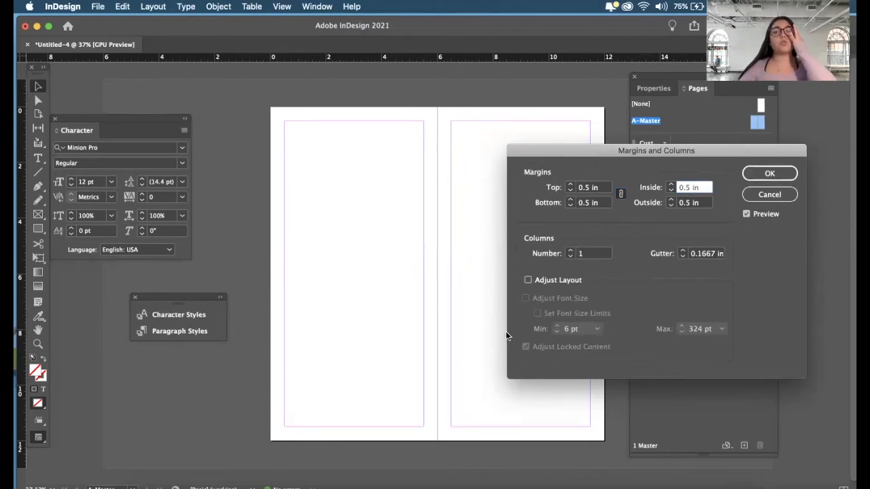
drag(720, 152, 632, 194)
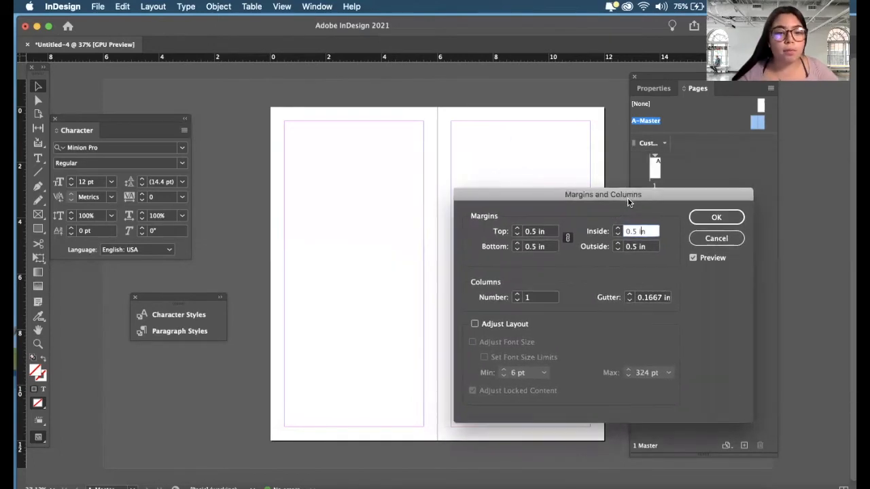
click(709, 217)
- Start creating guides on the A-Master spread with 5 rows and the preview turned on
key(super+alt+0)
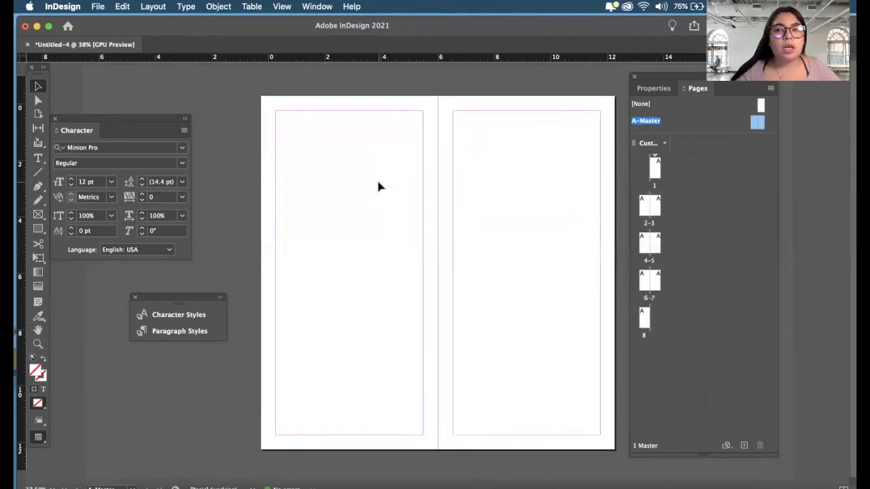
click(166, 6)
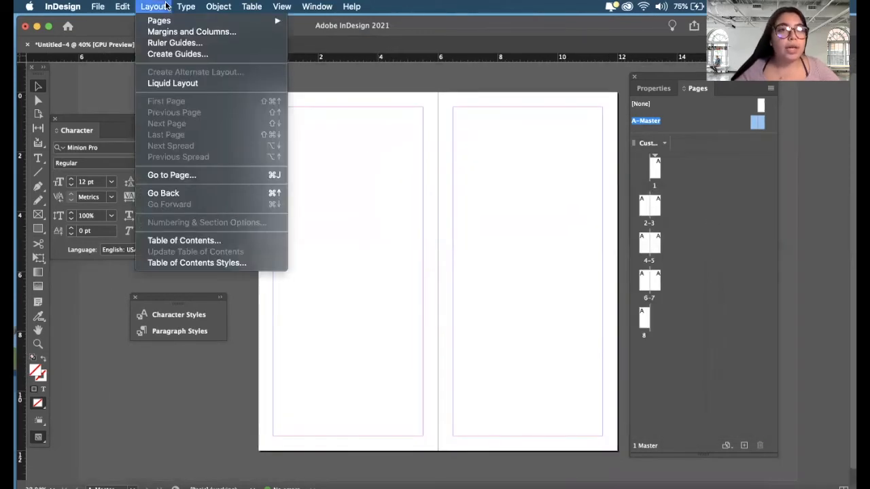
click(177, 54)
drag(417, 167, 690, 138)
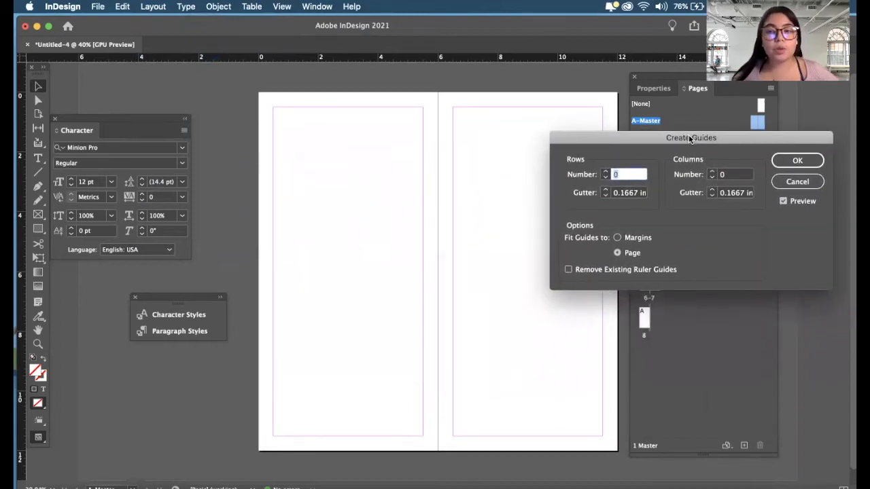
drag(690, 138, 691, 119)
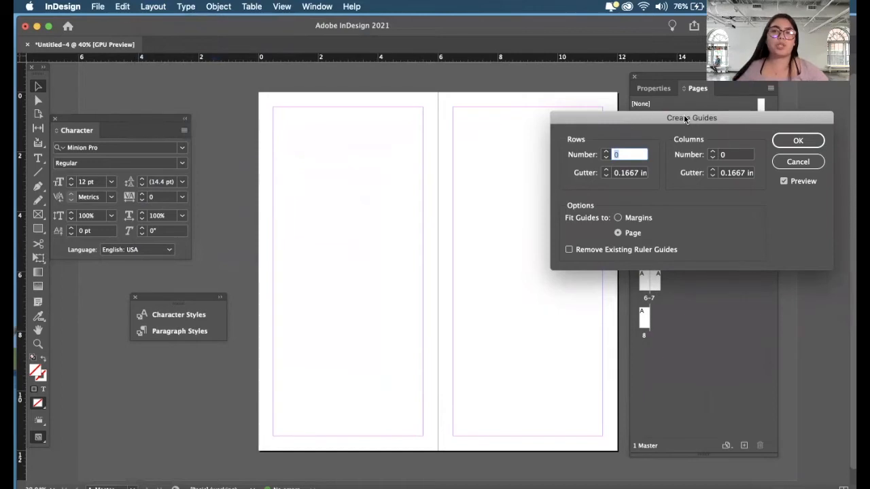
drag(614, 118, 593, 115)
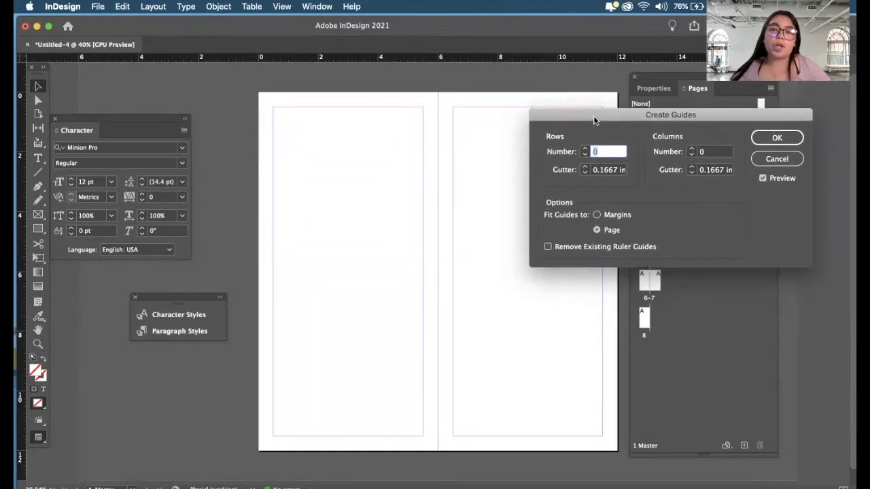
click(587, 148)
click(587, 148)
click(587, 148)
click(587, 148)
click(587, 148)
drag(631, 115, 551, 99)
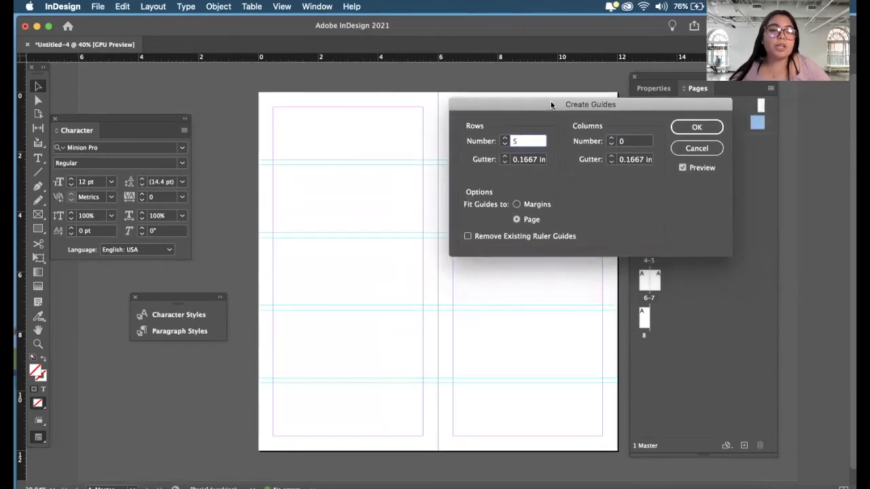
click(685, 167)
click(685, 167)
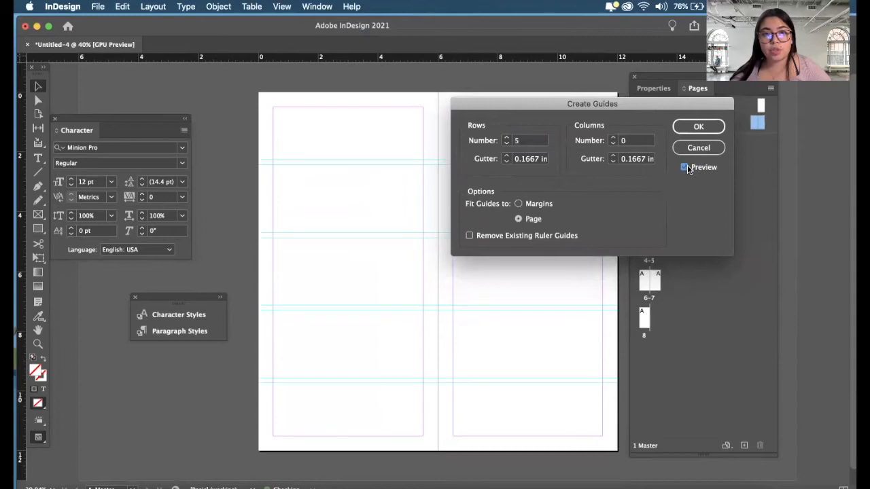
- Set the guide grid to 6 rows and 4 columns
drag(626, 106, 695, 126)
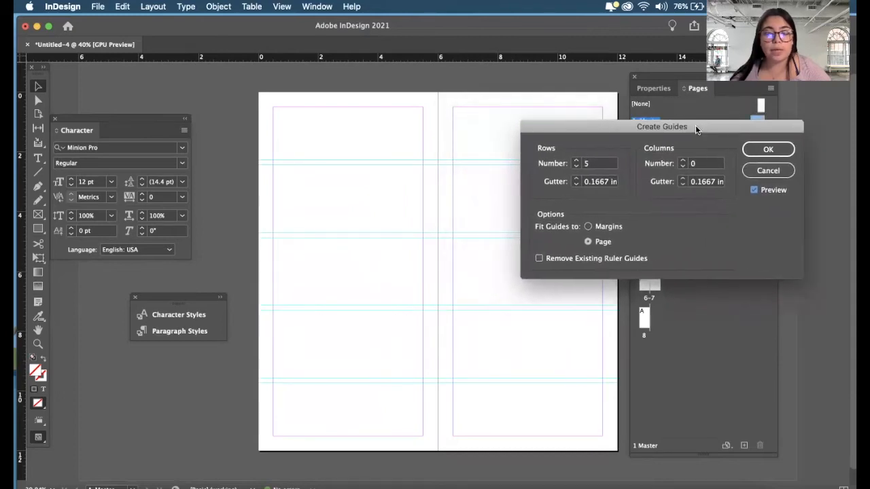
click(683, 161)
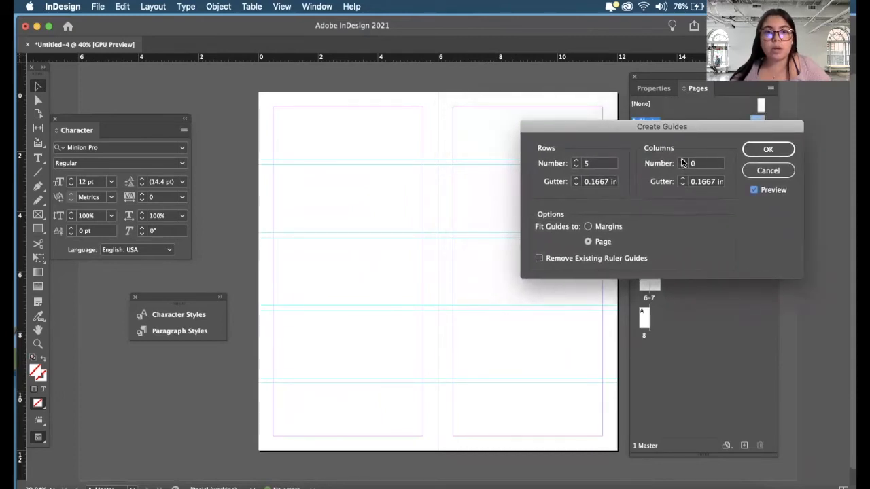
click(682, 166)
click(577, 161)
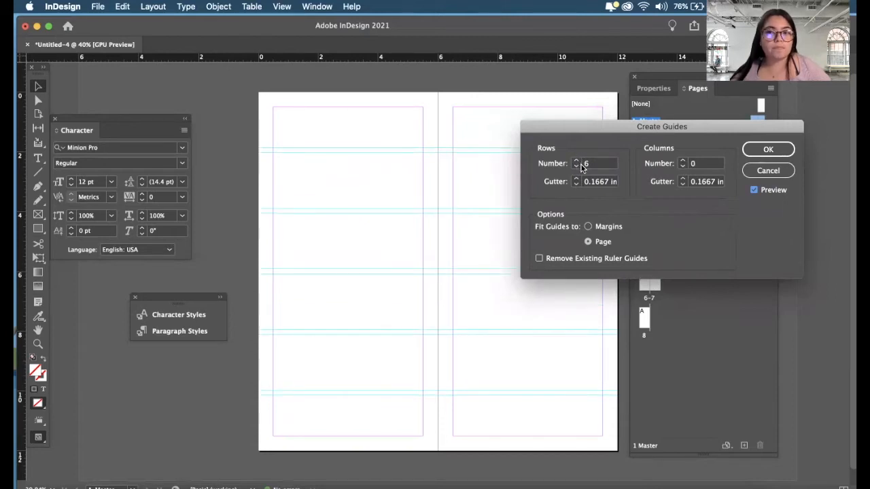
click(682, 161)
click(682, 160)
click(682, 160)
click(682, 161)
click(682, 166)
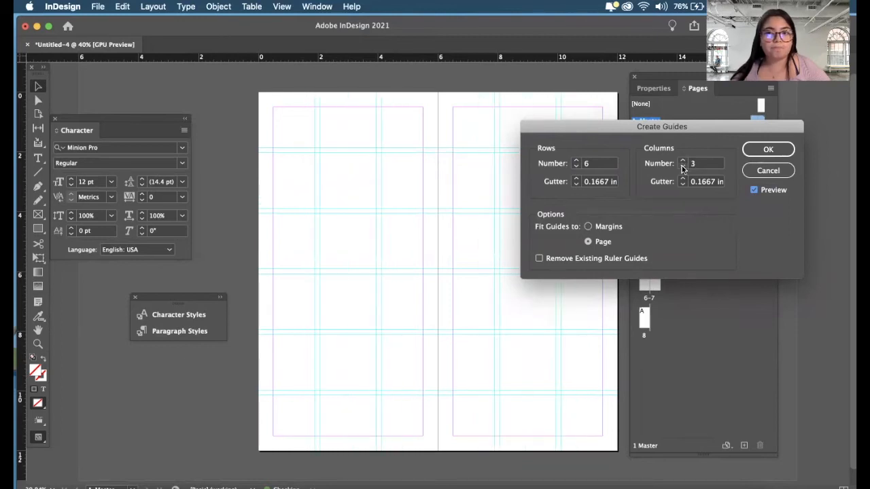
click(682, 161)
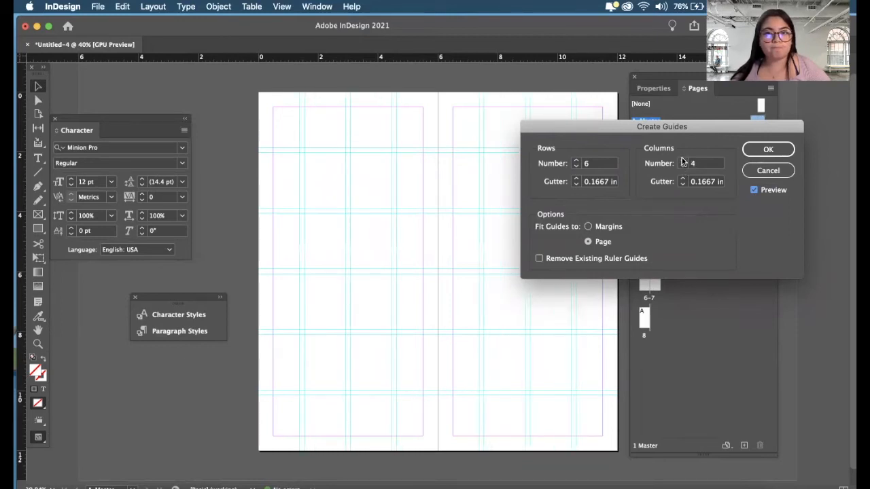
click(682, 161)
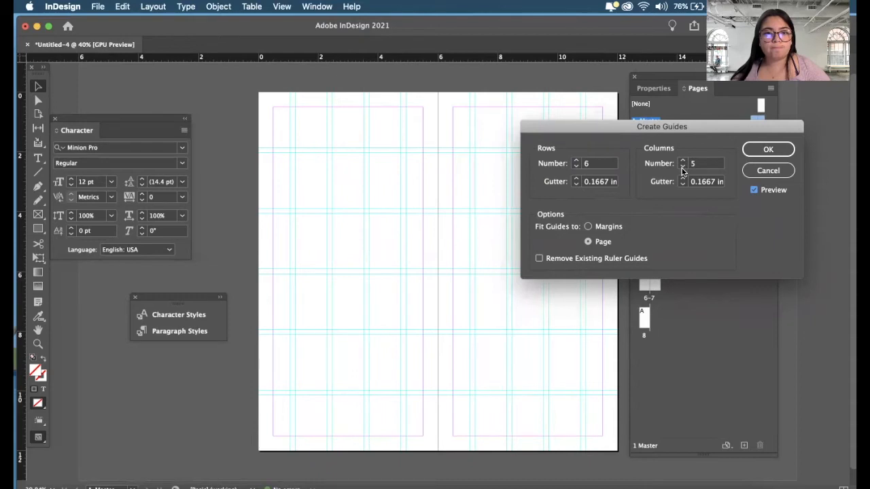
click(682, 166)
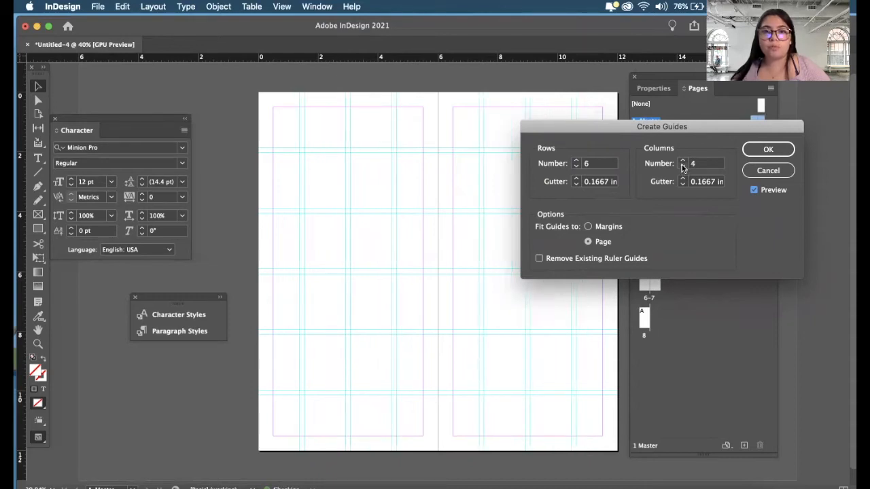
- Try widening the row gutter of the guide grid to 0.5 in
drag(701, 128, 712, 177)
key(super+0)
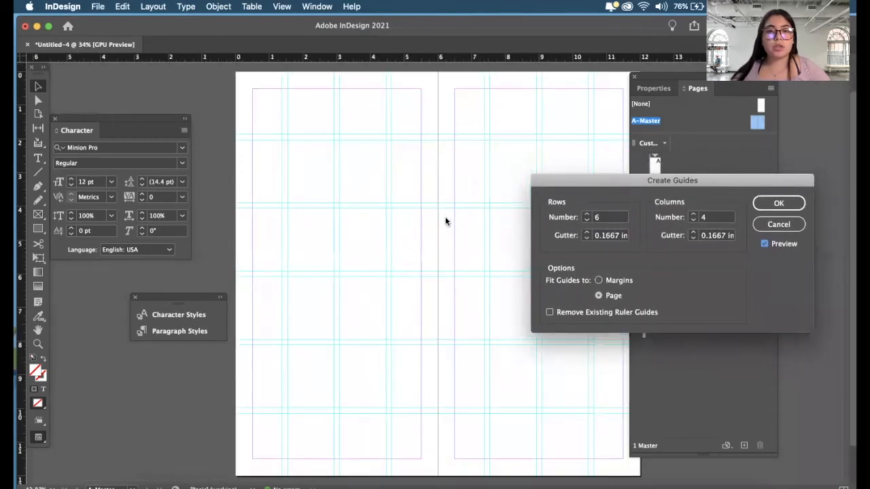
drag(579, 183, 609, 132)
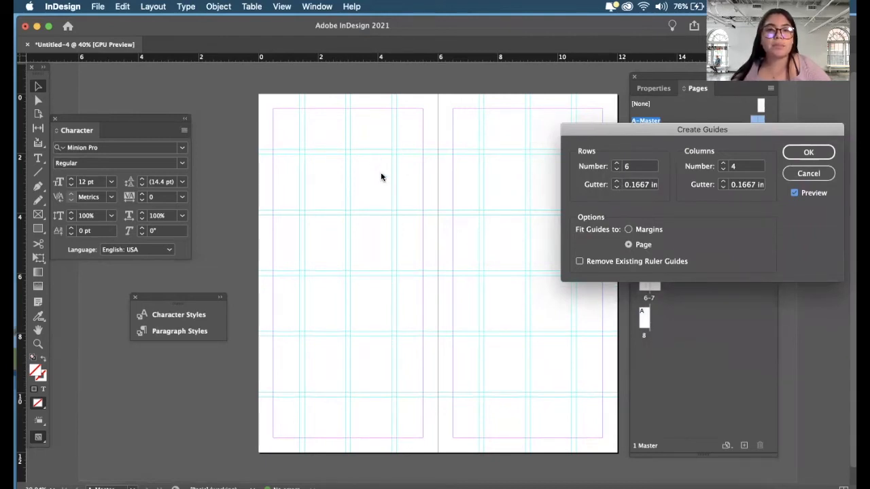
click(617, 182)
click(617, 181)
click(617, 181)
click(617, 182)
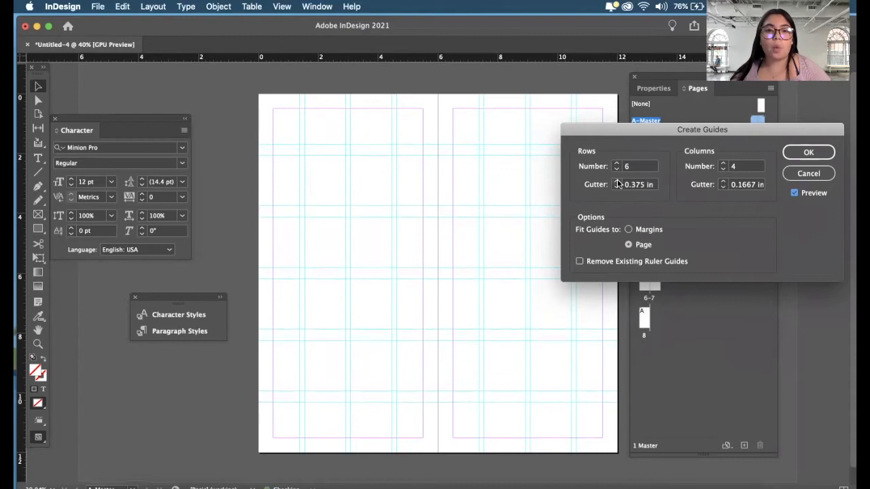
click(617, 182)
click(617, 181)
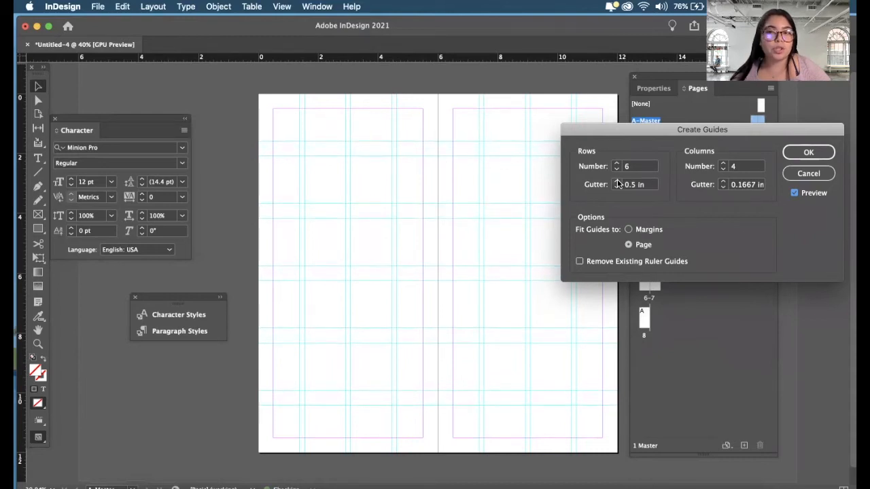
- Set both the row gutter and the column gutter of the guides to 0.25 in
double_click(636, 186)
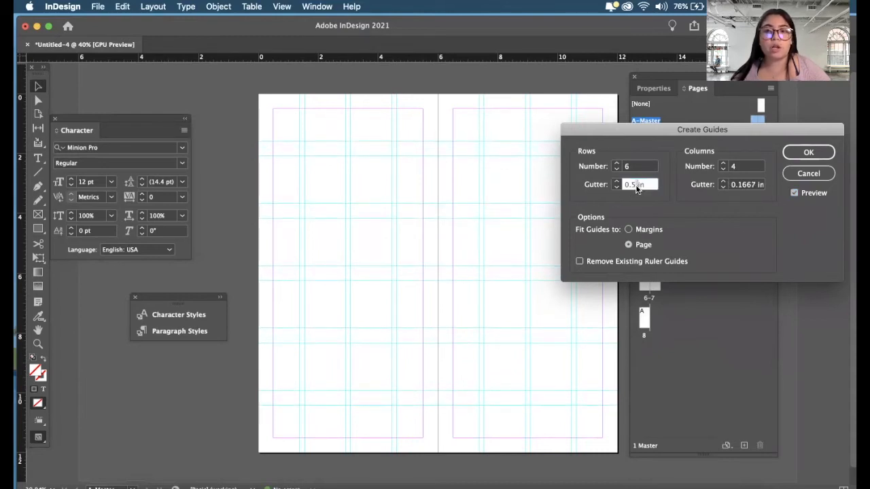
double_click(636, 187)
text(0.)
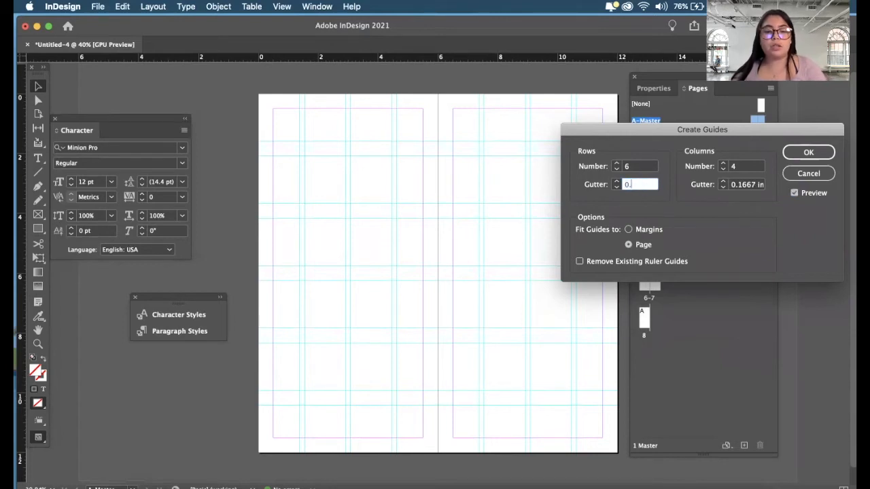
text(25)
double_click(747, 184)
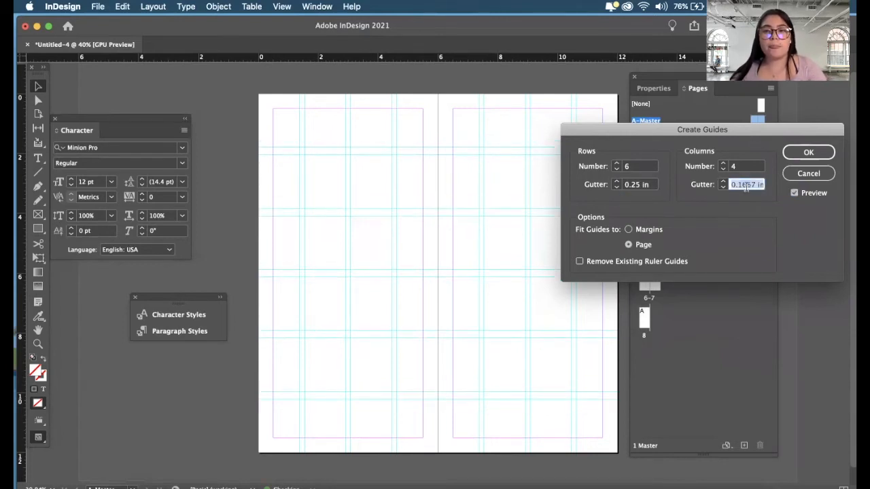
text(0.25)
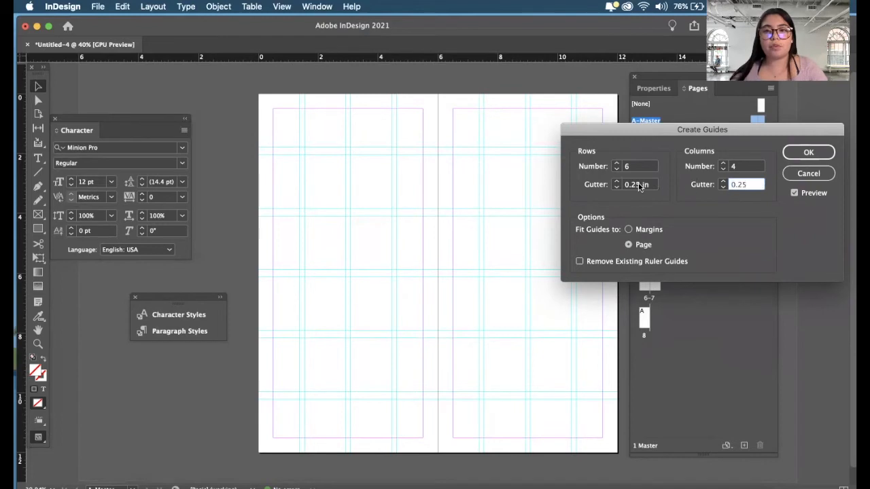
click(639, 184)
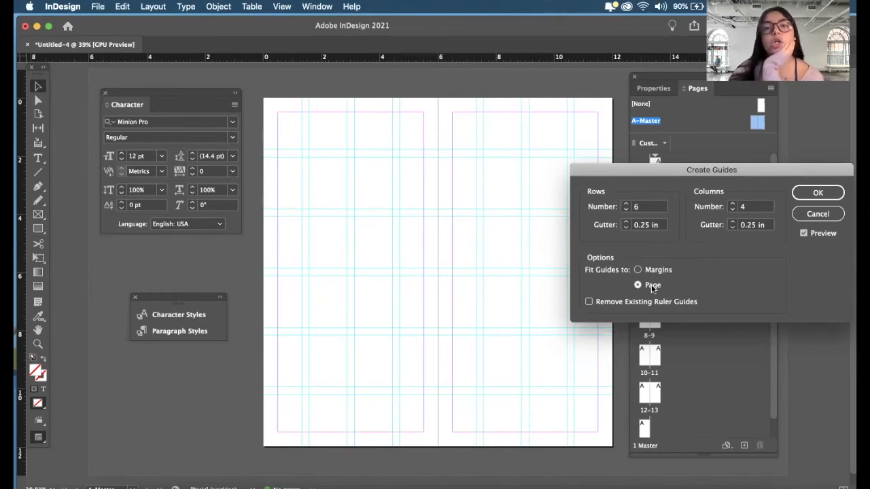
- Try fitting the guides to the margins, and set them back to fit the page
click(663, 271)
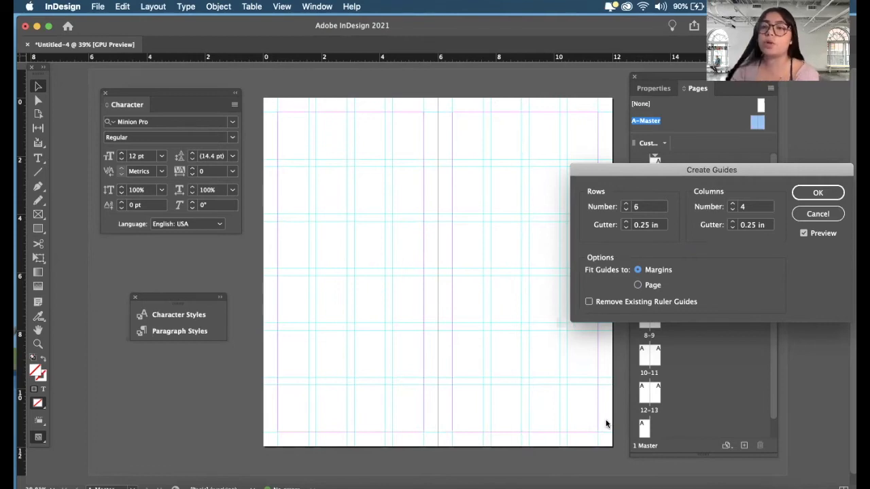
click(639, 285)
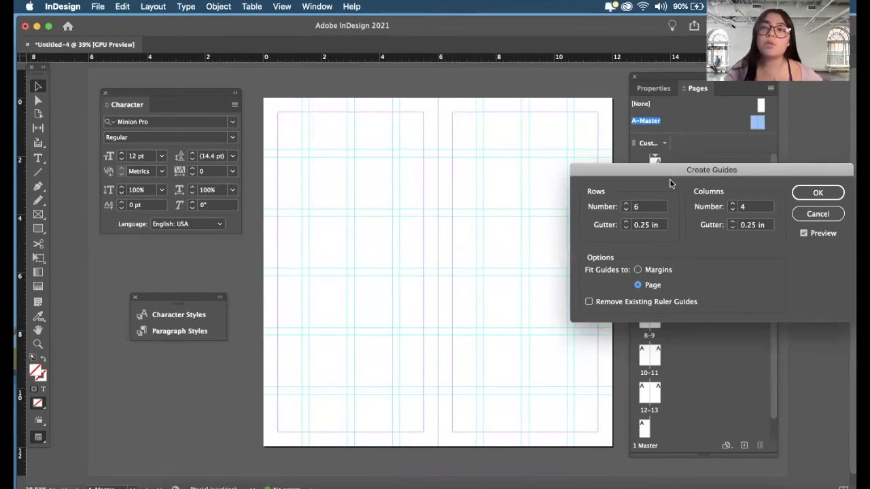
- Compare the margin and page fits, and create the 6-row, 4-column guides with 0.25 in gutters fitted to the page
click(639, 270)
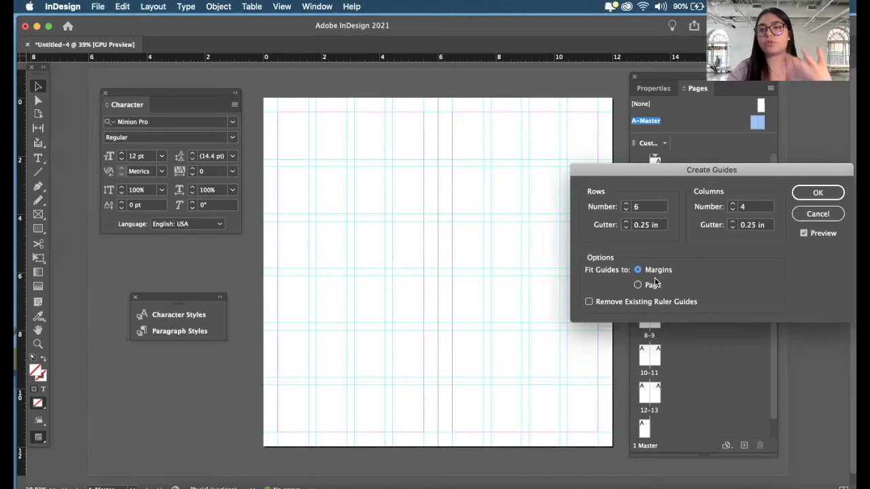
click(651, 286)
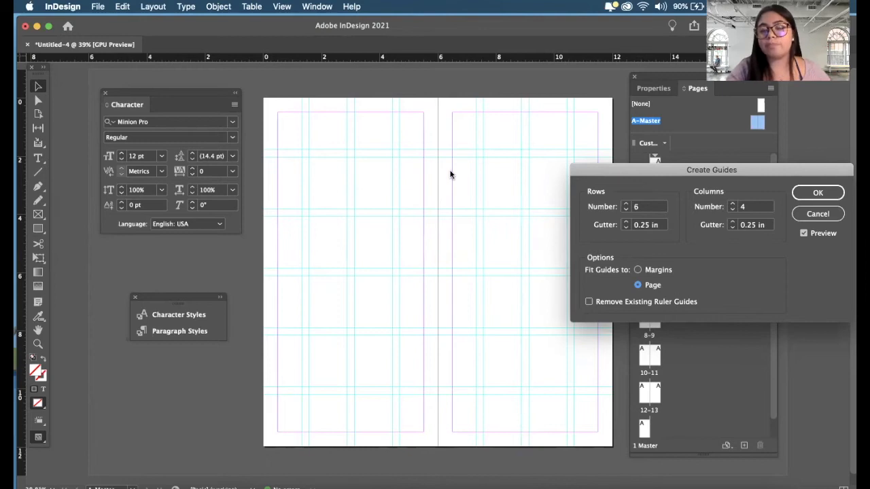
click(647, 272)
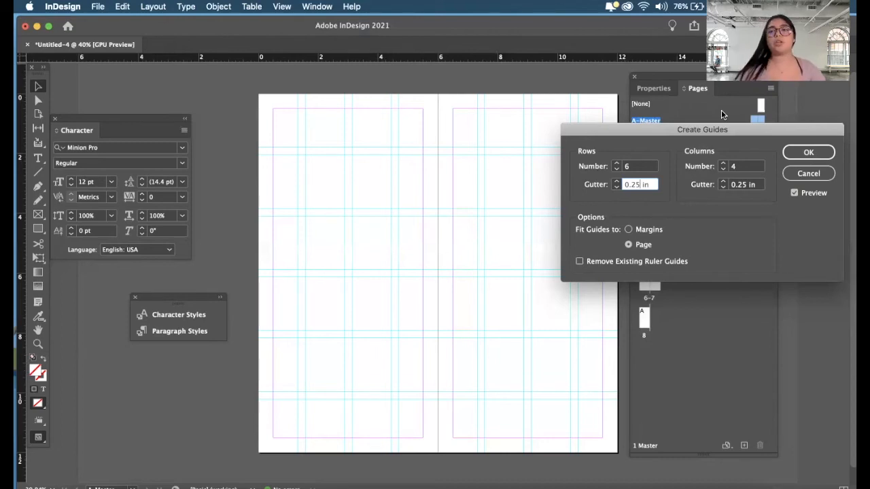
drag(744, 130, 607, 204)
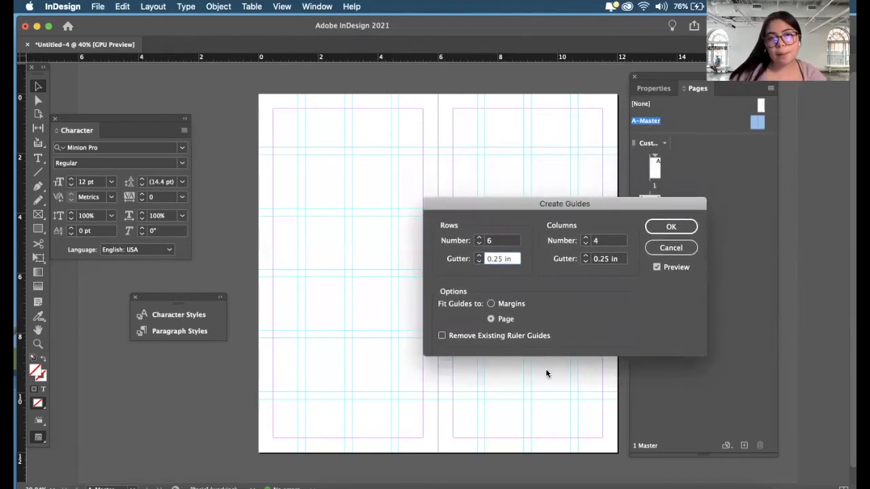
click(670, 227)
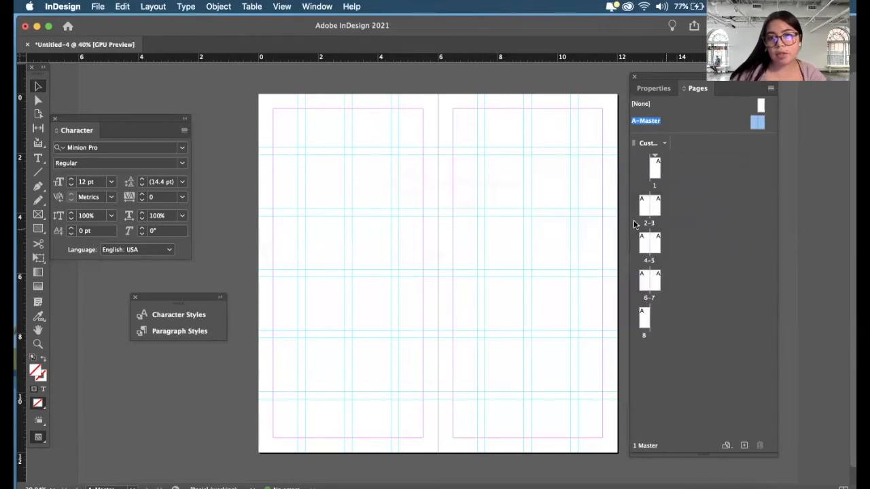
- Go to page 1 and examine the guide grid on each spread through to the last page
scroll(579, 197, up, 1)
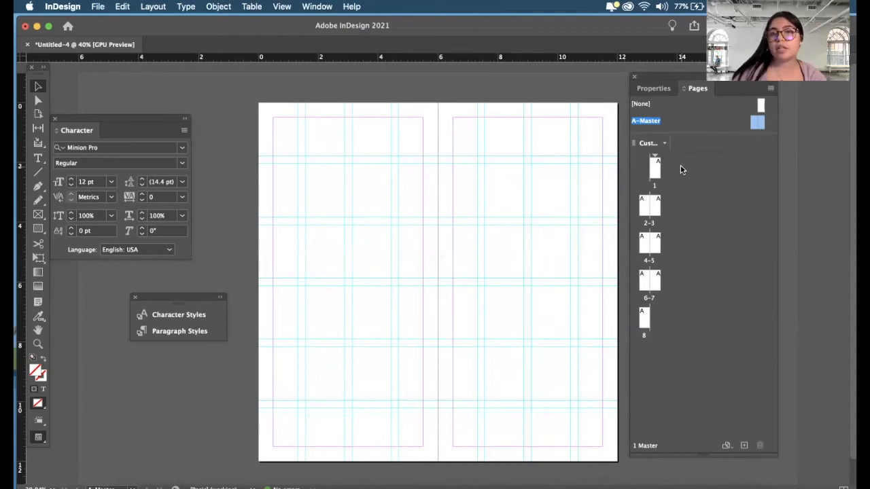
double_click(649, 182)
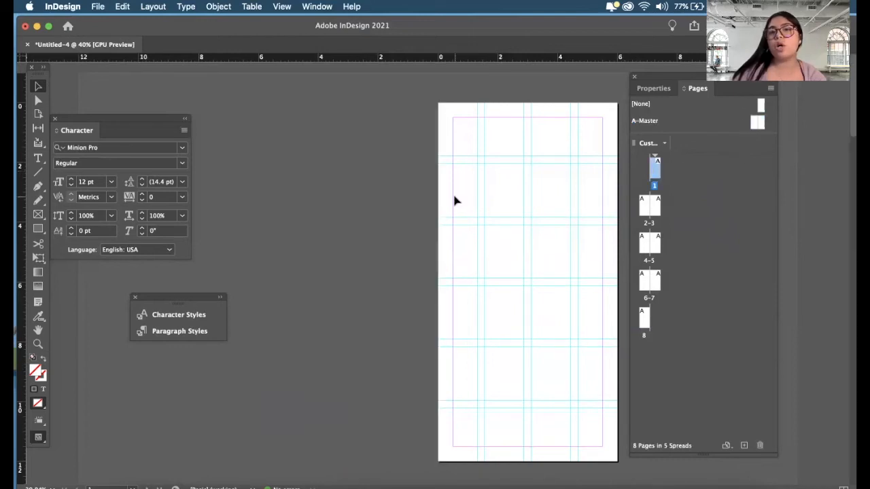
scroll(403, 211, down, 3)
scroll(404, 211, down, 4)
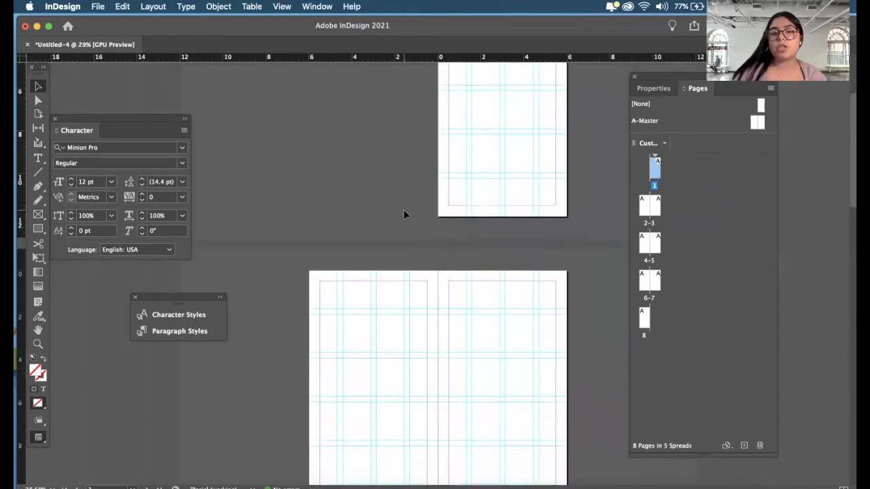
scroll(403, 213, down, 10)
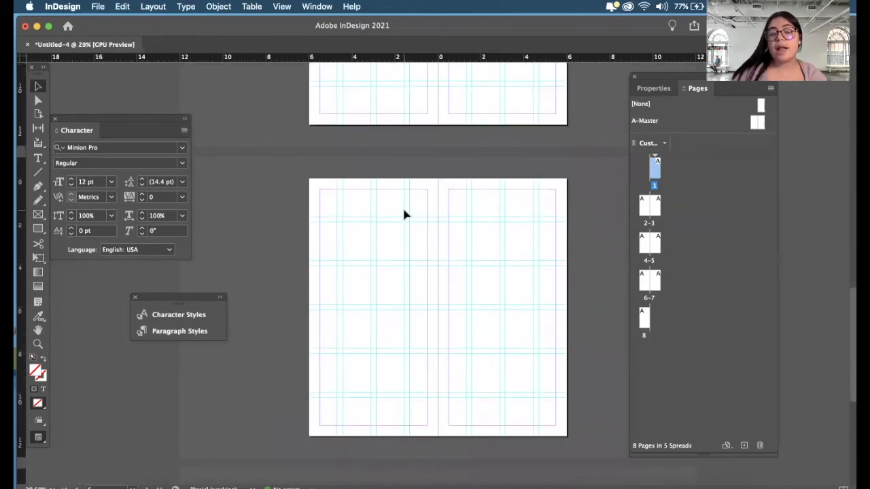
scroll(404, 214, down, 6)
scroll(404, 215, up, 4)
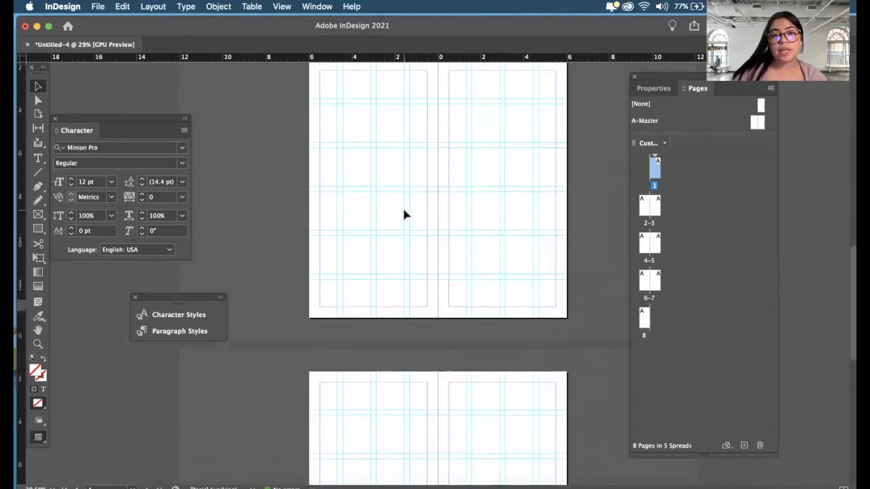
scroll(403, 215, down, 1)
scroll(402, 217, up, 5)
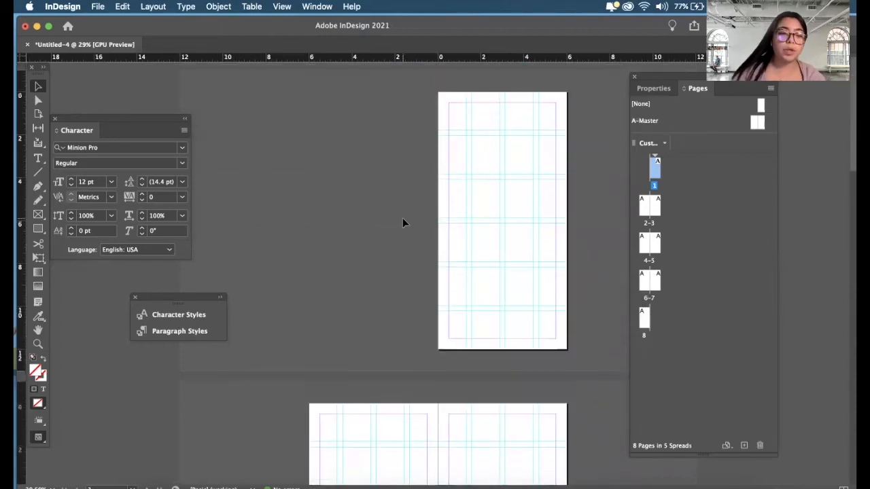
scroll(522, 321, down, 3)
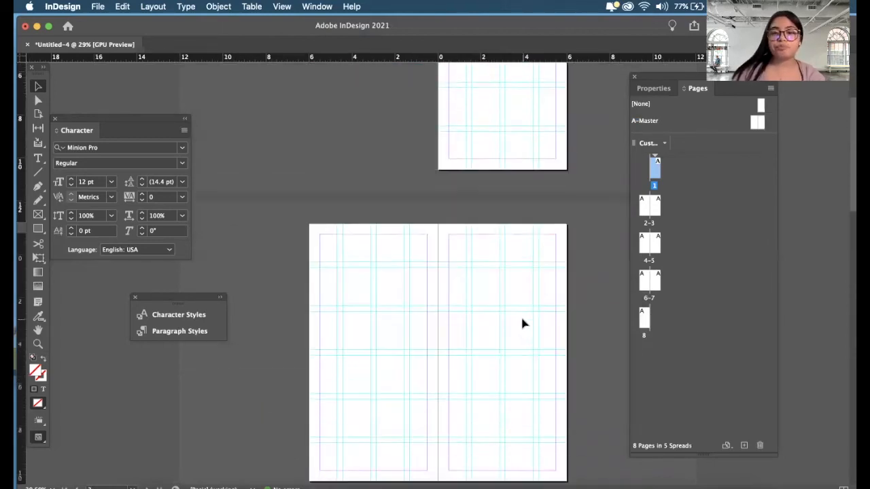
scroll(522, 322, down, 15)
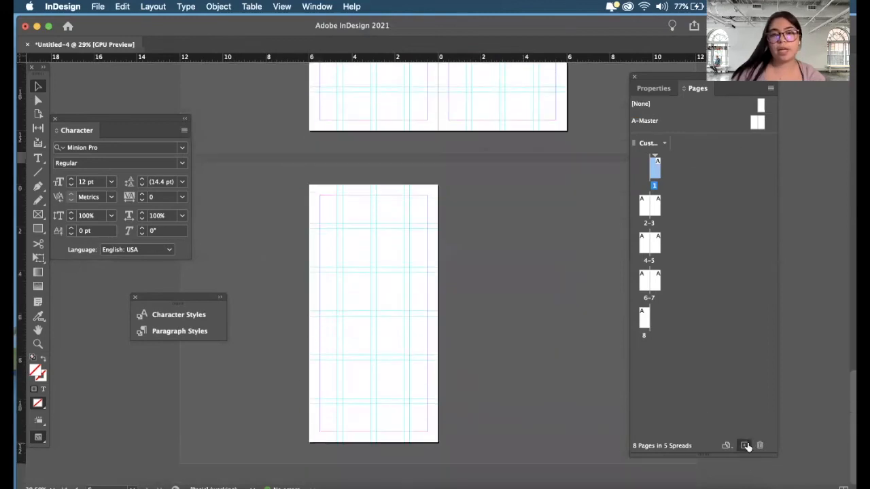
- Add two pages after page 1 and four more pages at the end of the document
click(744, 445)
click(744, 446)
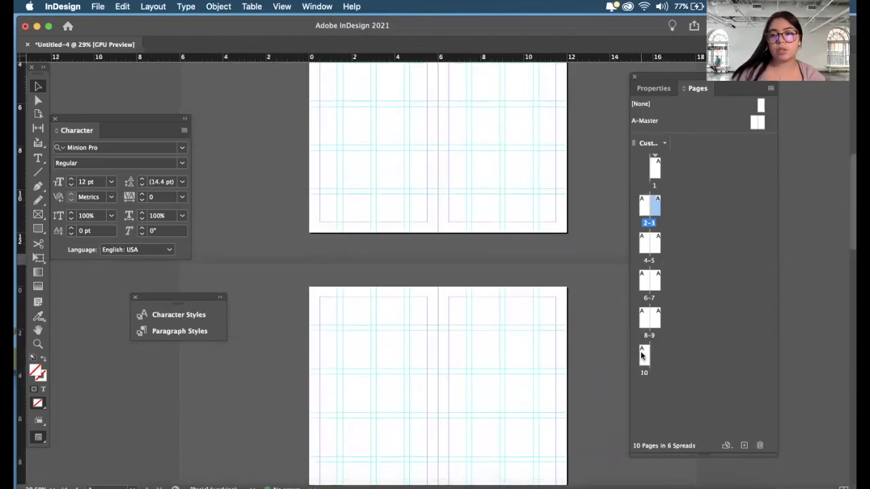
click(640, 353)
scroll(573, 355, down, 4)
click(744, 445)
click(744, 445)
click(744, 446)
click(744, 445)
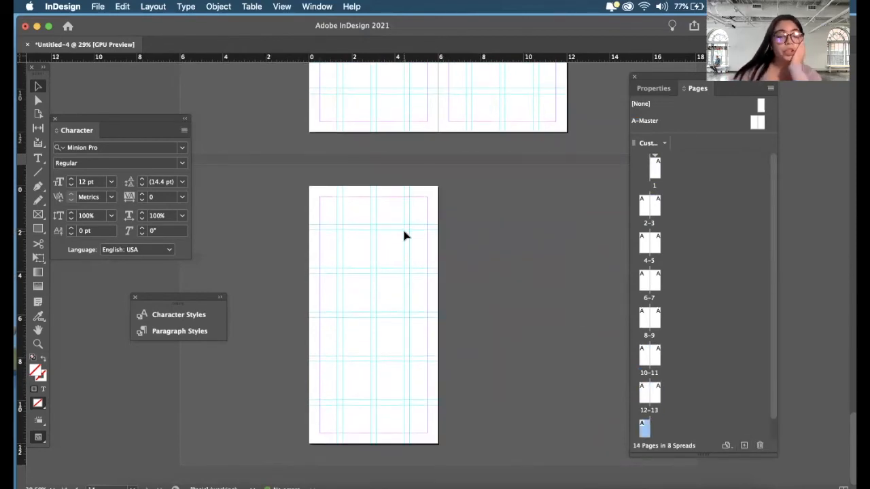
- Review the guide grid on the spreads from the last page back to page 1, and move the Character panel aside
scroll(403, 236, up, 5)
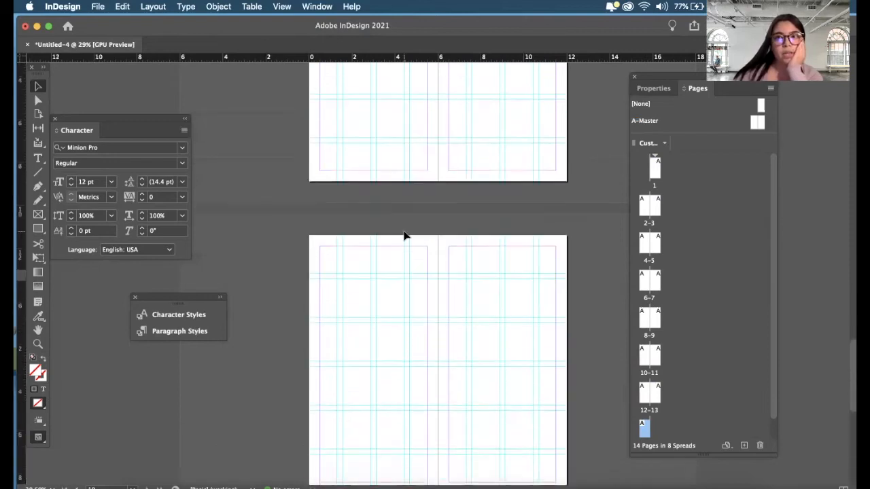
scroll(403, 236, up, 20)
key(super+=)
scroll(404, 236, up, 1)
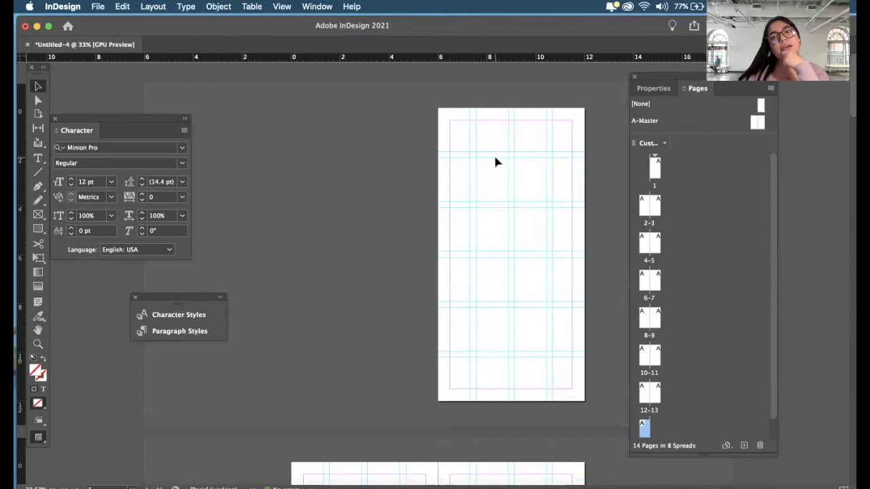
key(super+=)
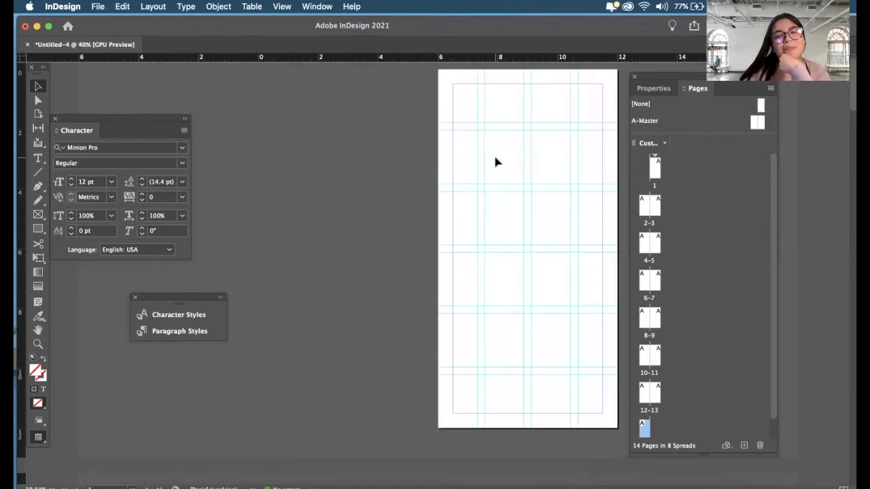
key(super+minus)
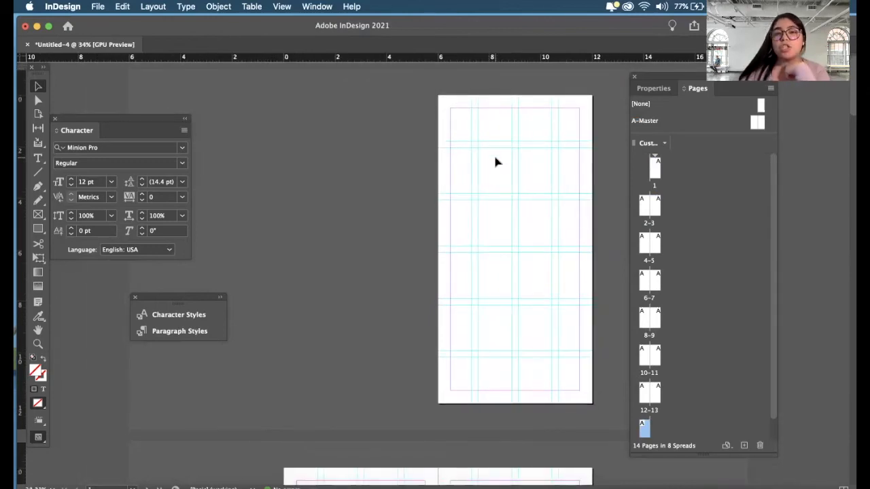
key(super+=)
scroll(495, 162, down, 1)
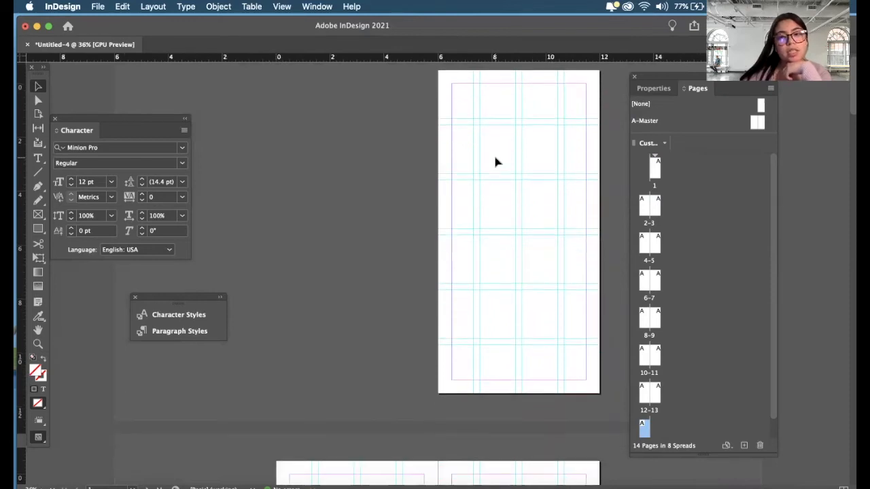
scroll(495, 162, up, 2)
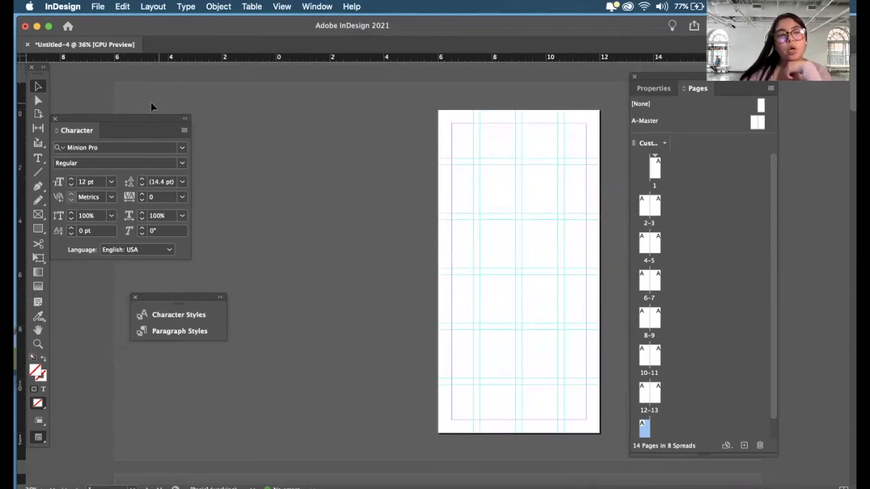
drag(132, 121, 190, 92)
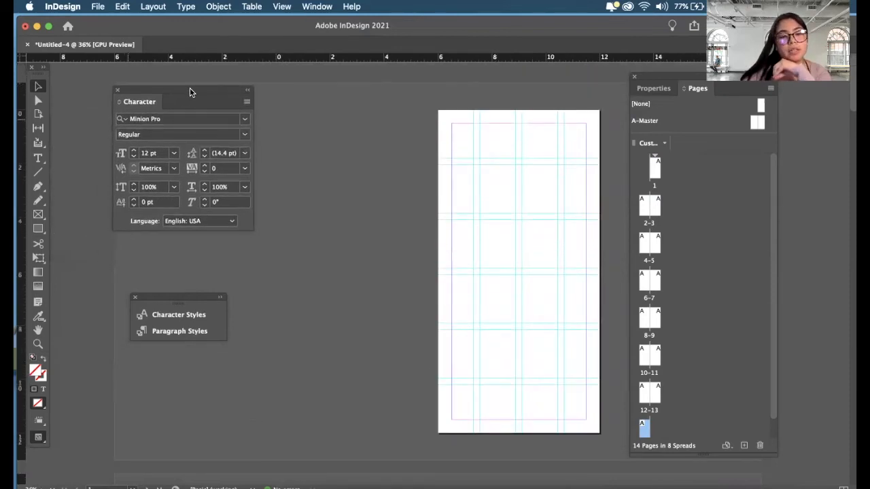
- Try a rectangle frame about 3.5 by 3 in drawn off the column guides near the top of page 1, and delete it
click(39, 214)
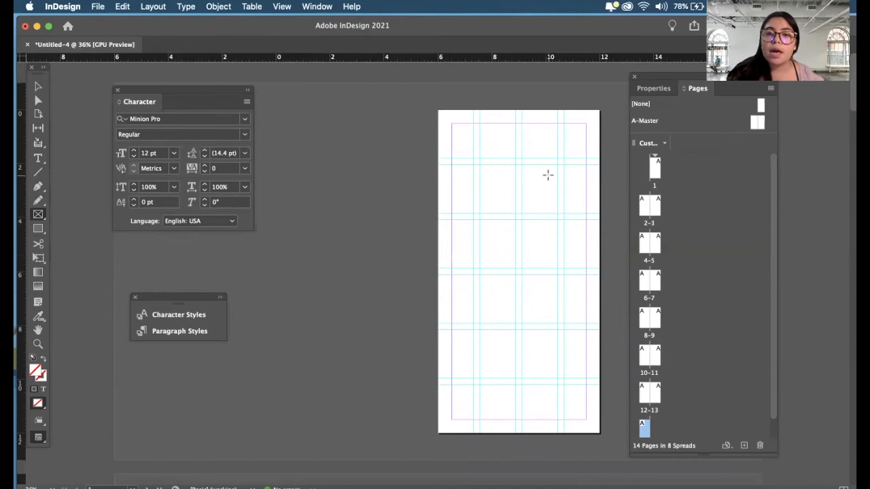
key(super+equal)
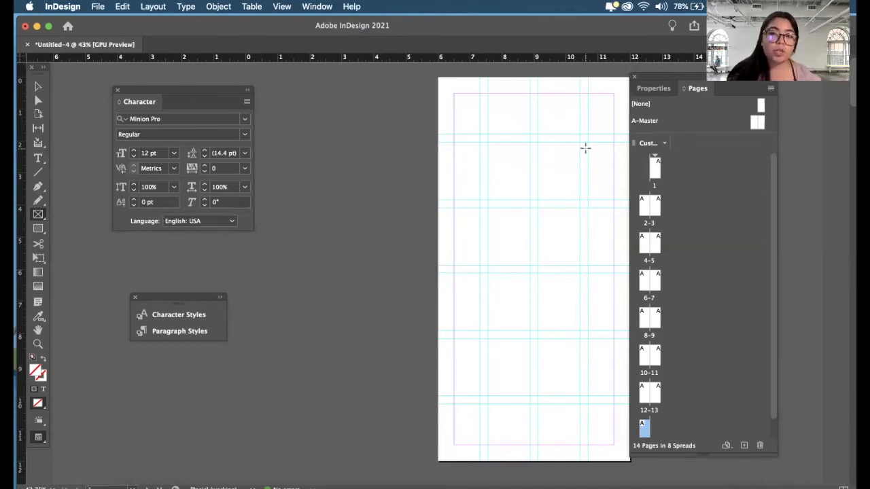
drag(501, 111, 608, 199)
key(v)
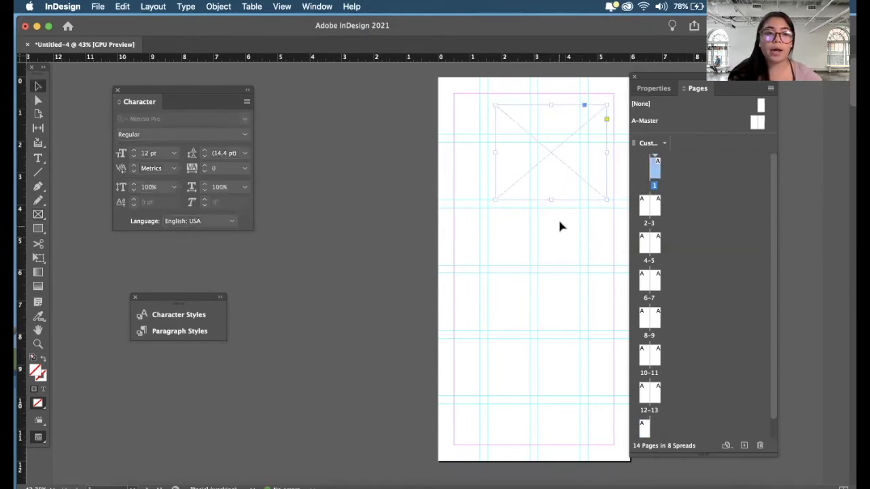
scroll(564, 112, up, 6)
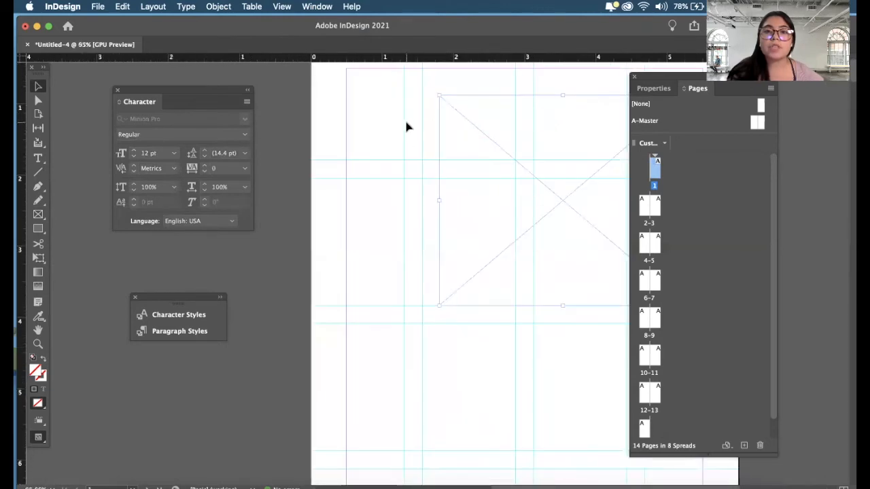
scroll(442, 145, down, 3)
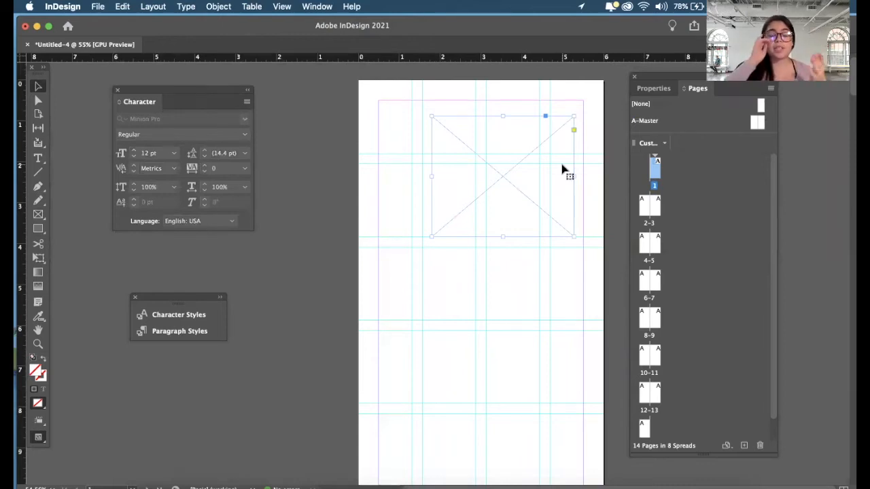
key(BackSpace)
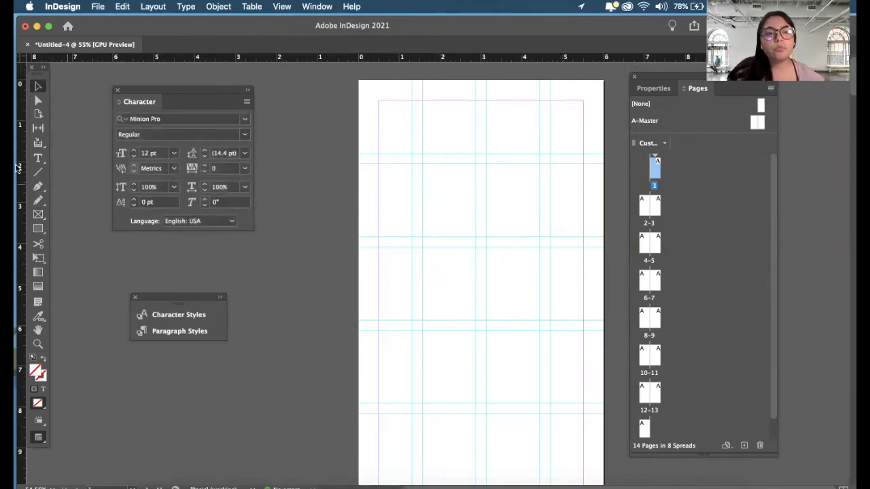
- Place a frame filling column 2 of row 2 on page 1, and a second frame spanning columns 2 and 3 of row 3
click(39, 215)
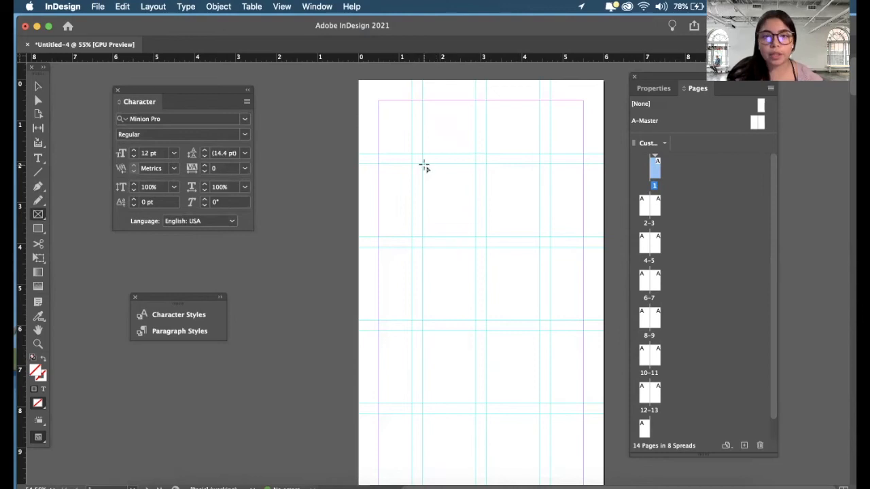
drag(422, 166, 477, 237)
key(v)
drag(448, 203, 539, 285)
click(567, 287)
- Duplicate the two-column frame into row 4 and extend the copy down through row 5
scroll(567, 288, down, 3)
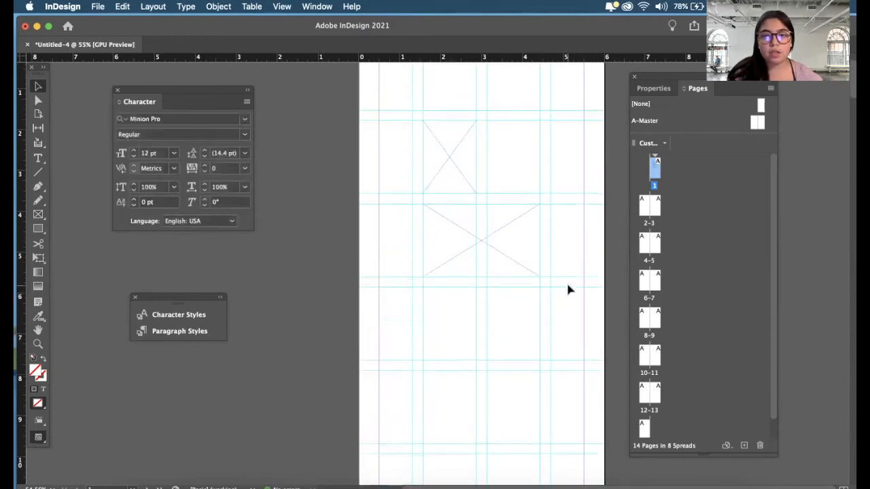
click(518, 226)
drag(518, 227, 518, 306)
drag(482, 350, 483, 434)
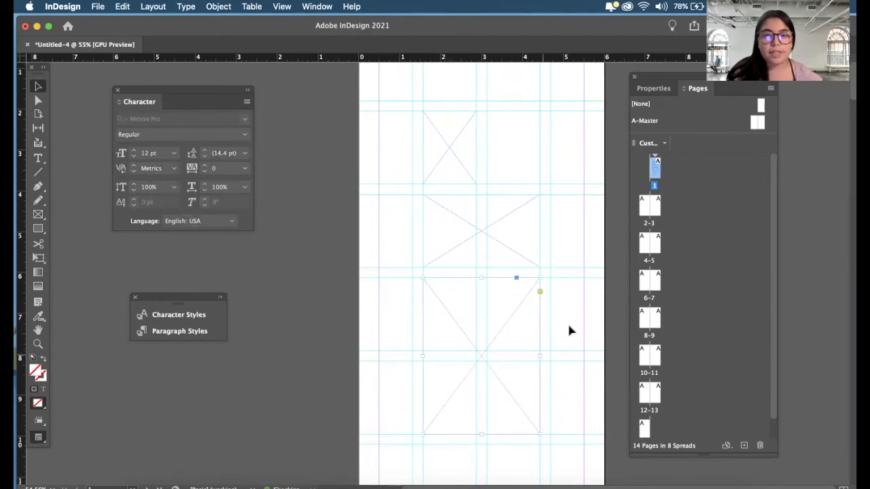
- Select the three frames on page 1 in turn to examine how they align with the grid and gutters
scroll(569, 326, down, 1)
scroll(589, 293, down, 3)
scroll(590, 294, down, 1)
scroll(590, 293, down, 1)
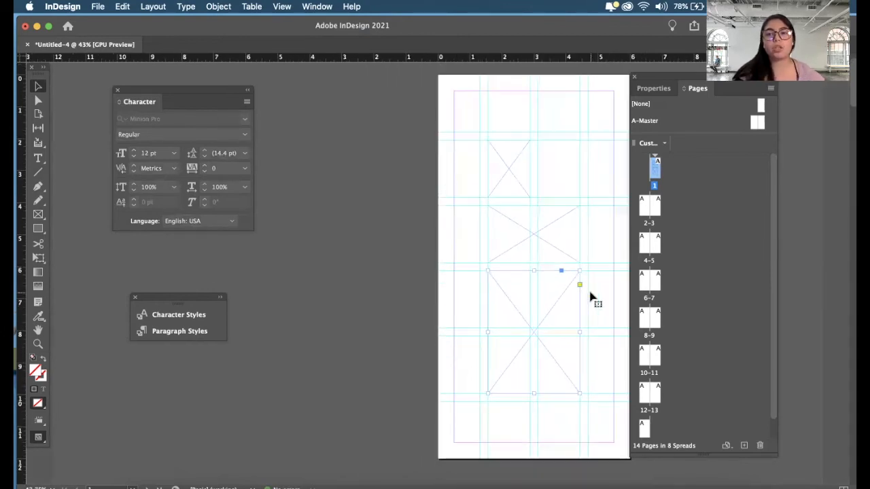
scroll(612, 247, up, 2)
click(560, 237)
click(506, 177)
click(529, 223)
click(509, 181)
scroll(512, 179, down, 3)
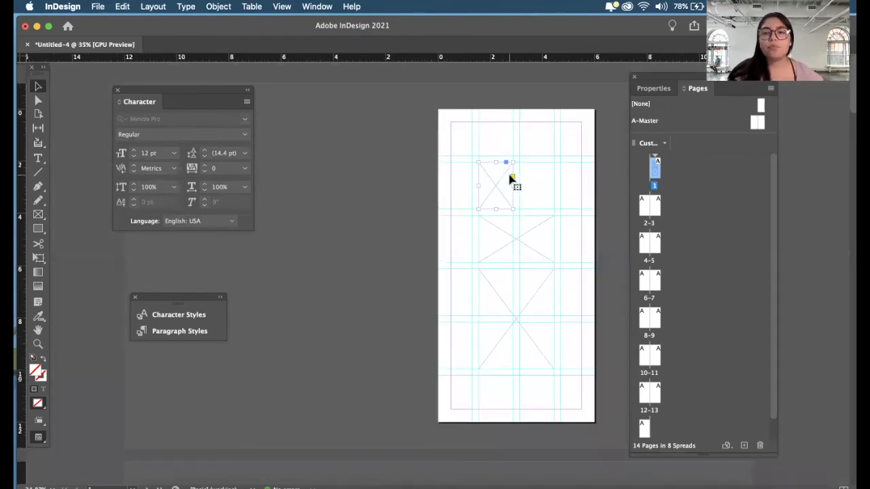
scroll(511, 179, up, 3)
scroll(511, 181, down, 1)
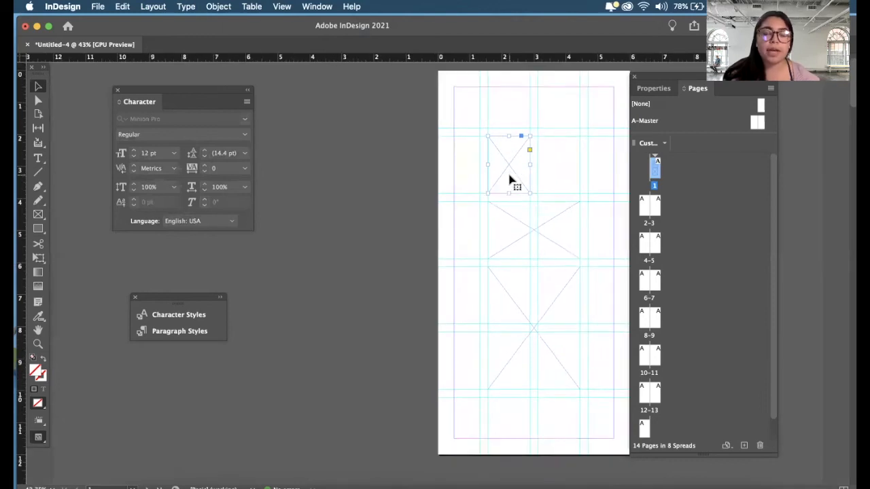
click(507, 219)
click(514, 287)
click(509, 181)
click(509, 219)
click(504, 195)
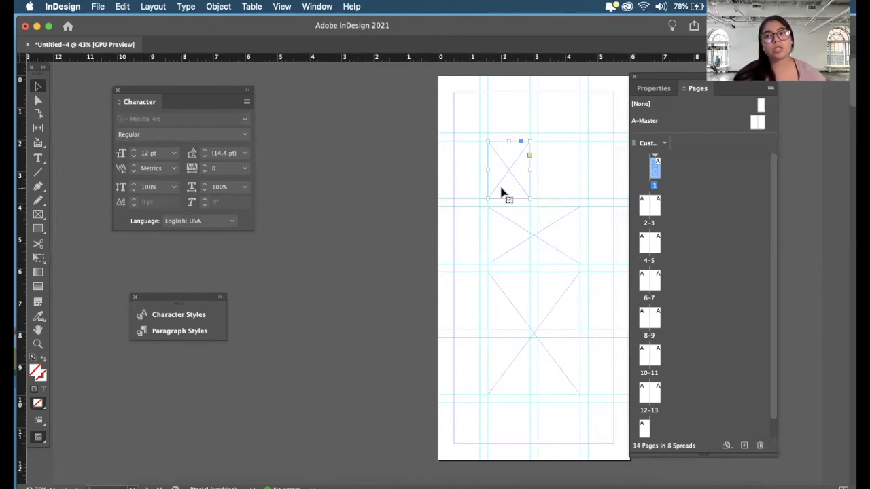
- Load the three desktop images ending in 9.09.40, 9.09.50 and 9.09.58 PM for placing, with no frame selected
click(406, 266)
click(99, 6)
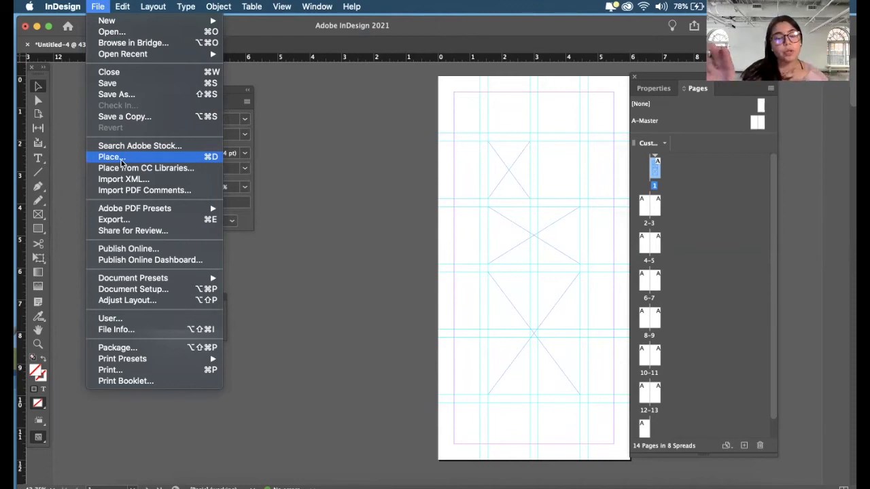
click(145, 160)
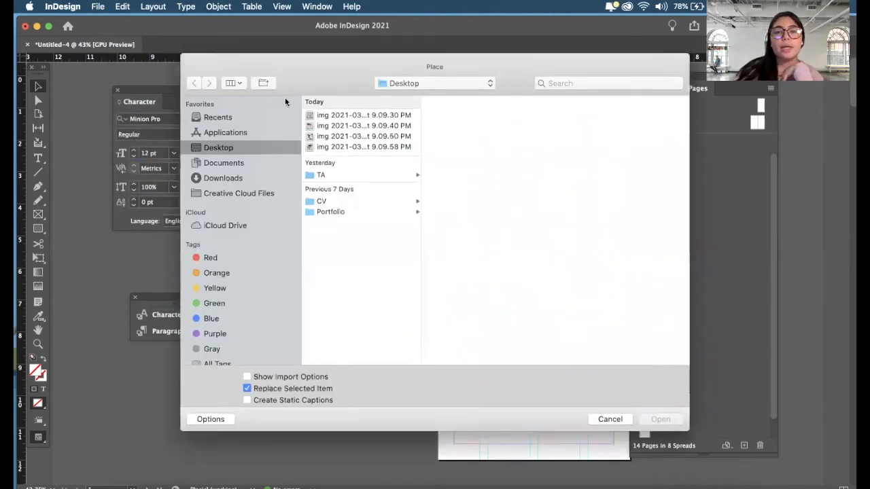
drag(298, 125, 351, 111)
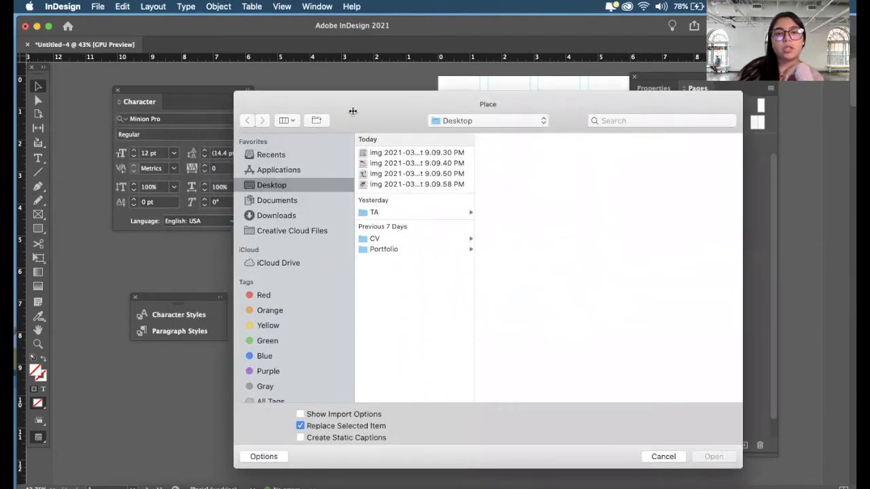
click(379, 164)
key(shift+Down)
key(shift+Down)
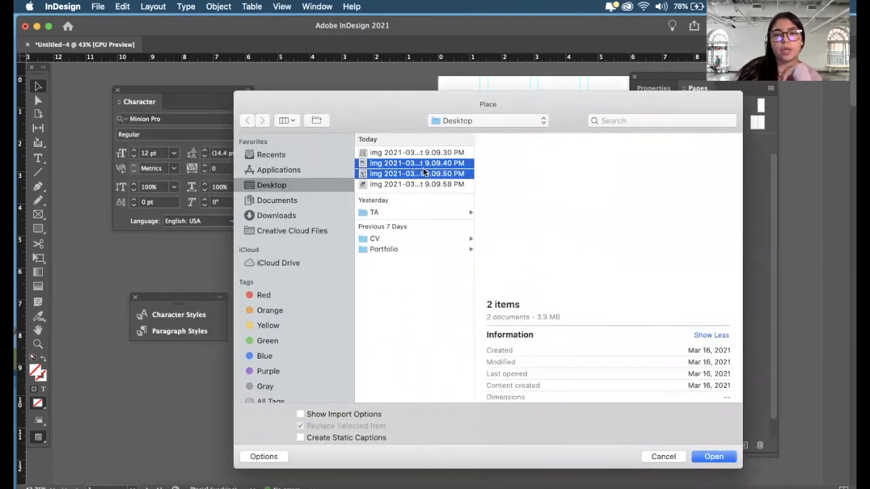
click(616, 449)
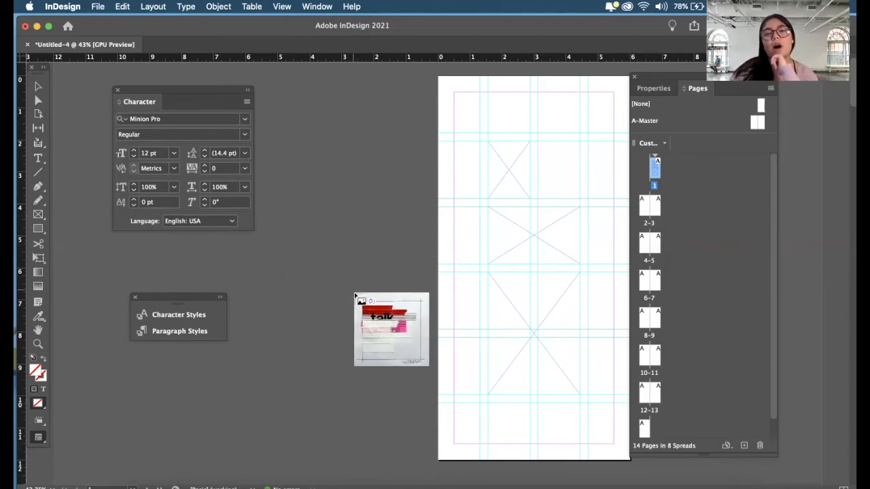
- Place the "talk" image in the rows 4–5 frame, the black-and-white image in the row 2 frame, and the red-lettered image in the row 3 frame
click(515, 298)
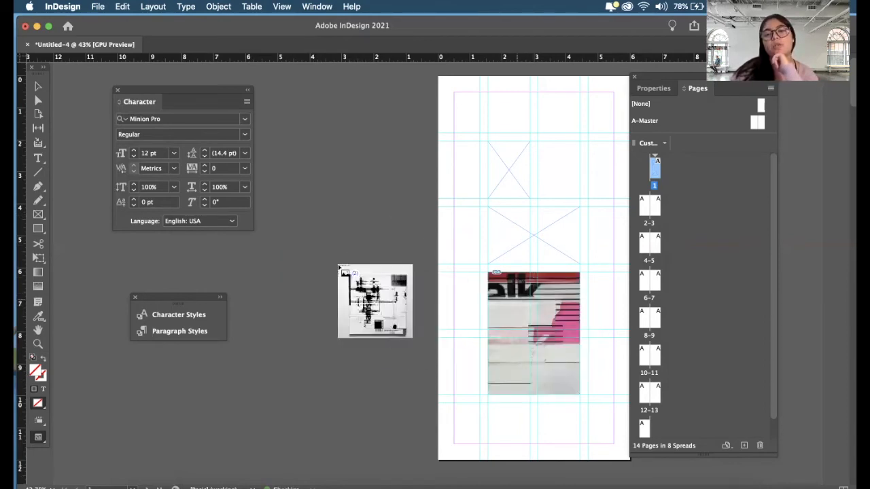
click(504, 166)
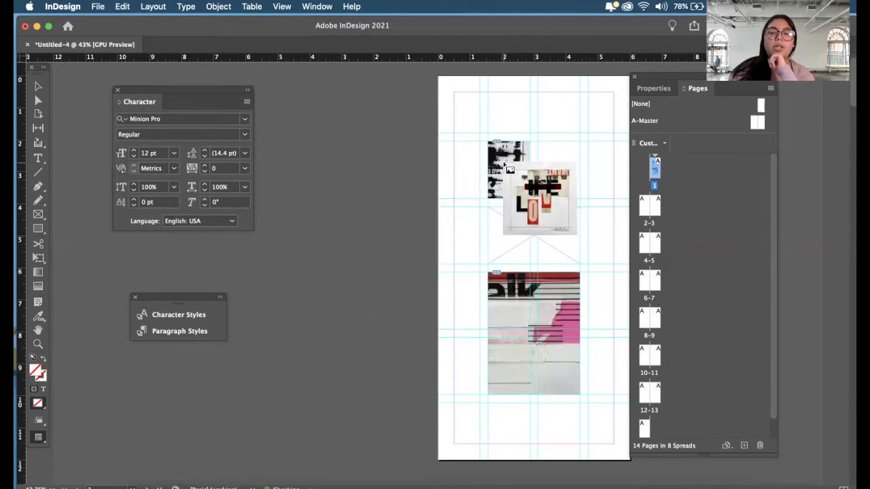
click(518, 235)
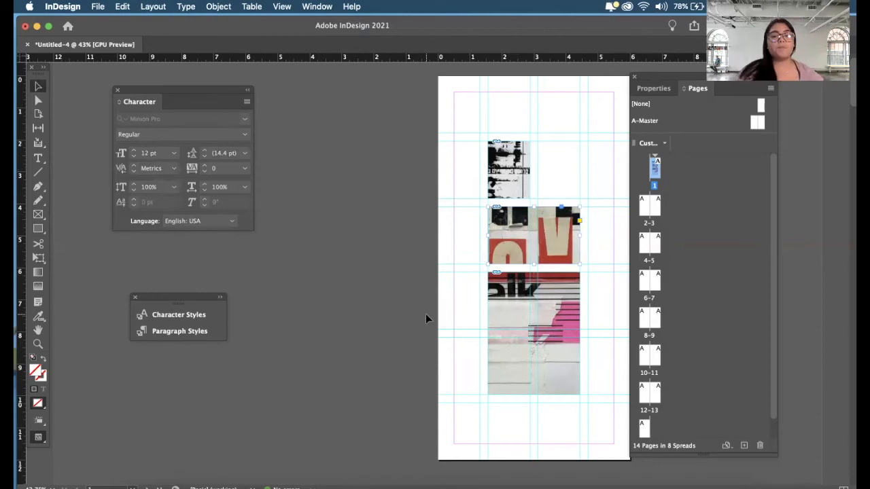
click(416, 292)
- Try scaling down the "talk" image inside its frame from its upper-left corner, and undo it
scroll(546, 197, up, 5)
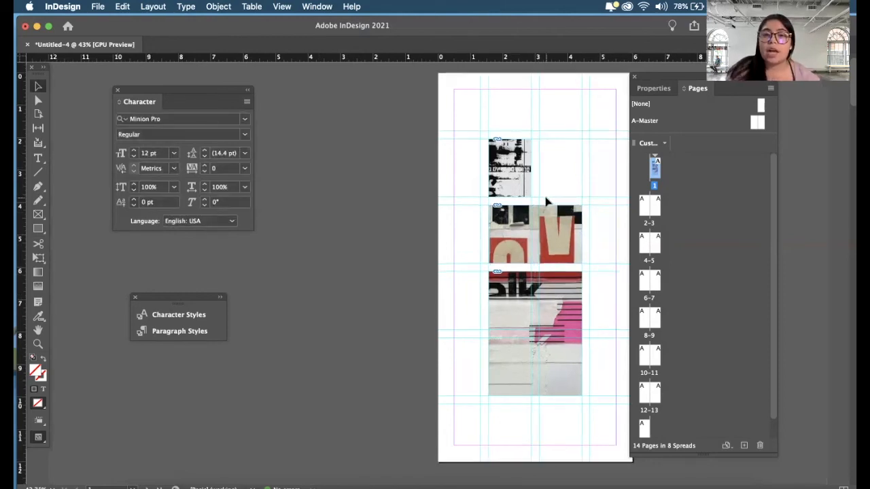
scroll(545, 198, right, 4)
scroll(545, 198, down, 1)
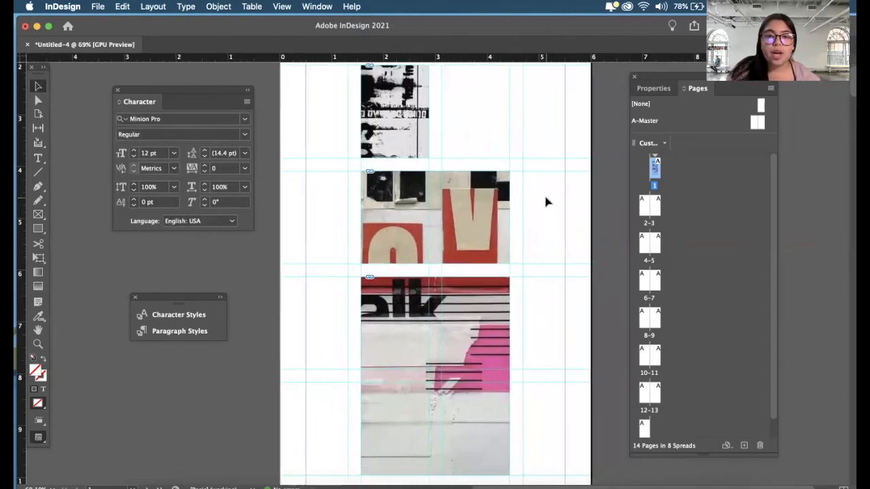
scroll(547, 201, down, 2)
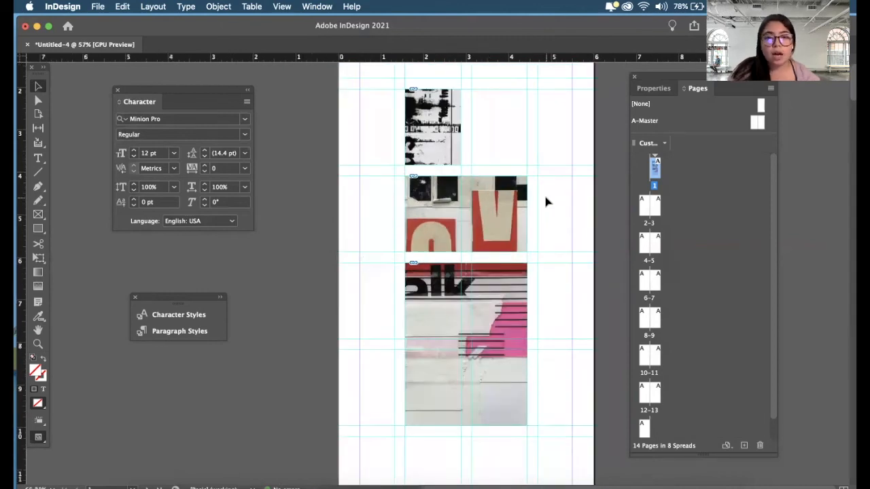
click(461, 344)
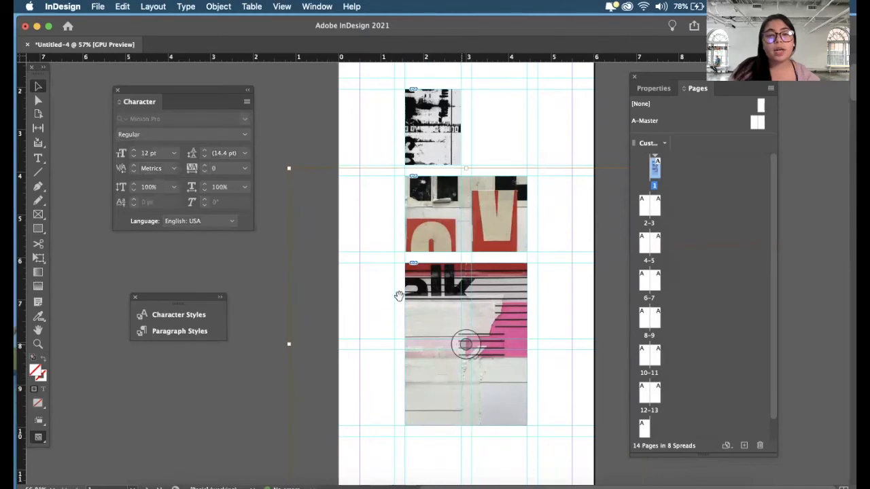
drag(289, 168, 363, 226)
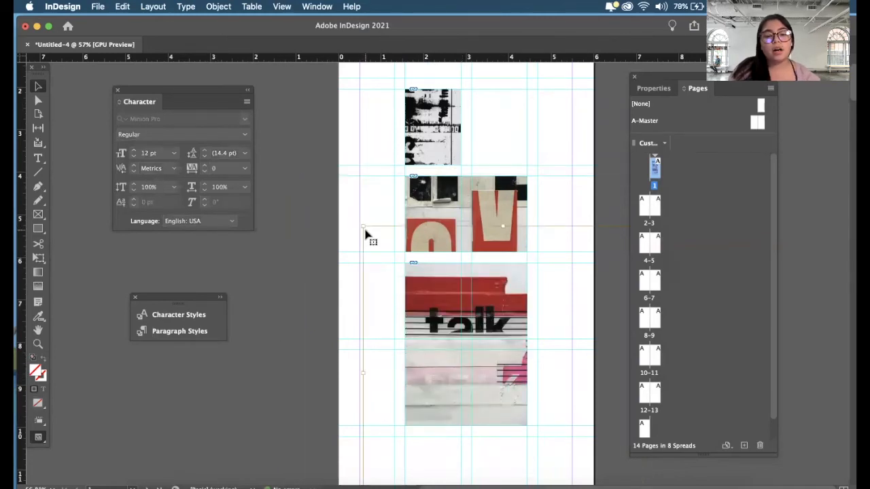
key(super+z)
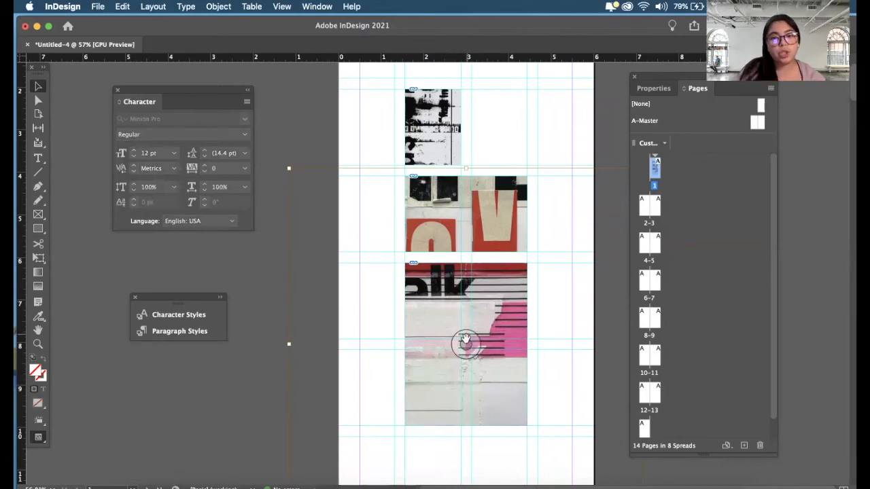
- Scale the "talk" image down around its centre inside its frame, trying smaller and larger sizes but keeping the frame filled
key(super+alt+comma)
key(super+alt+comma)
key(super+alt+comma)
key(super+alt+comma)
key(super+alt+comma)
key(super+alt+comma)
key(super+alt+comma)
key(super+alt+comma)
key(super+alt+comma)
key(super+alt+comma)
key(super+alt+comma)
key(super+alt+comma)
key(super+alt+comma)
key(super+alt+comma)
key(super+alt+period)
key(super+alt+period)
key(super+alt+period)
key(super+alt+period)
key(super+alt+period)
key(super+alt+period)
key(super+alt+period)
key(super+alt+comma)
key(super+alt+comma)
key(super+alt+comma)
key(super+alt+comma)
key(super+alt+comma)
key(super+alt+comma)
key(super+alt+comma)
key(super+alt+period)
key(super+alt+period)
key(super+alt+period)
key(super+alt+period)
key(super+alt+period)
key(super+alt+period)
key(super+alt+period)
key(super+alt+period)
key(super+alt+period)
key(super+alt+period)
key(super+alt+period)
key(super+alt+period)
key(super+alt+comma)
key(super+alt+comma)
key(super+alt+comma)
key(super+alt+comma)
key(super+alt+comma)
key(super+alt+comma)
key(super+alt+comma)
key(super+alt+comma)
key(super+alt+comma)
key(super+alt+comma)
key(super+alt+comma)
key(super+alt+comma)
key(super+alt+comma)
key(super+alt+period)
key(super+alt+comma)
key(super+alt+period)
key(super+alt+comma)
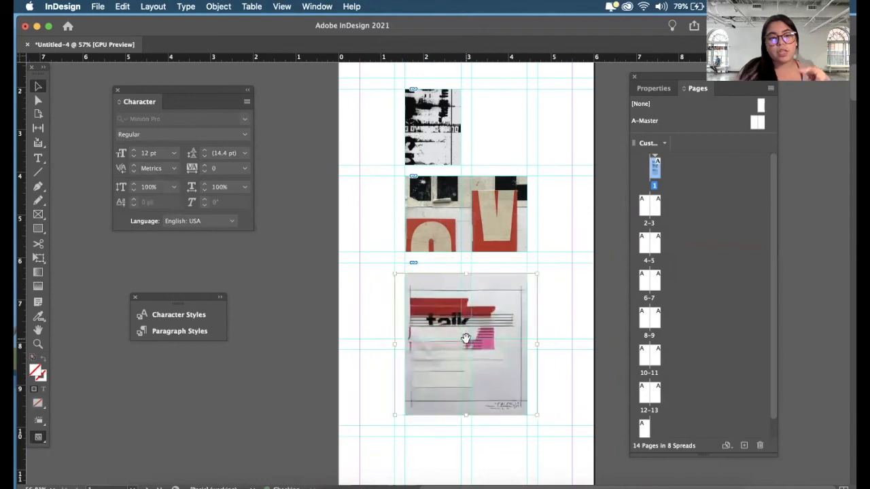
key(super+alt+period)
key(super+alt+period)
- Scale the red-lettered image down inside the row 3 frame so more of its lettering shows while the frame stays filled
key(super+alt+comma)
key(super+alt+comma)
key(super+alt+comma)
key(super+alt+comma)
key(super+alt+comma)
key(super+alt+period)
key(super+alt+period)
key(super+alt+period)
key(super+alt+period)
key(super+alt+period)
key(super+alt+period)
key(super+alt+period)
key(super+alt+period)
key(super+alt+period)
click(467, 210)
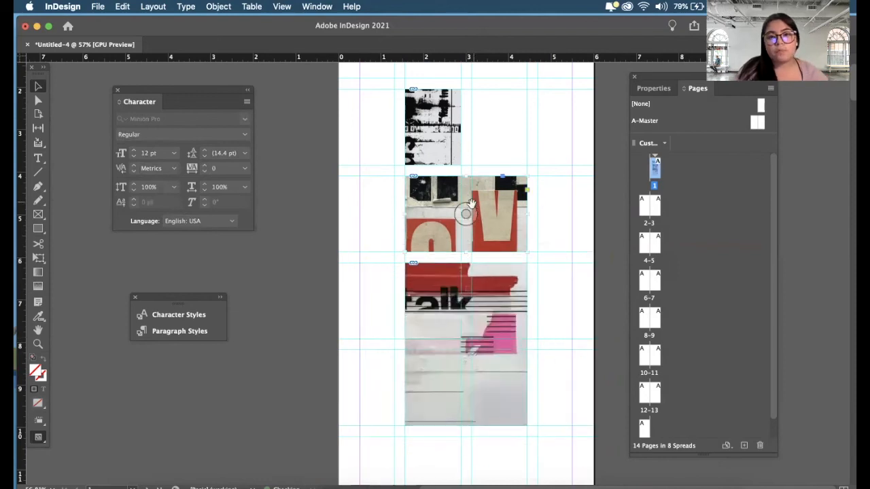
- Scale the black-and-white image down inside the row 2 frame, keeping the frame filled
key(super+alt+comma)
key(super+alt+comma)
key(super+alt+comma)
key(super+alt+comma)
key(super+alt+comma)
key(super+alt+comma)
key(super+alt+comma)
key(super+alt+comma)
key(super+alt+comma)
key(super+alt+comma)
key(super+alt+comma)
key(super+alt+comma)
key(super+alt+period)
key(super+alt+period)
key(super+alt+period)
click(532, 146)
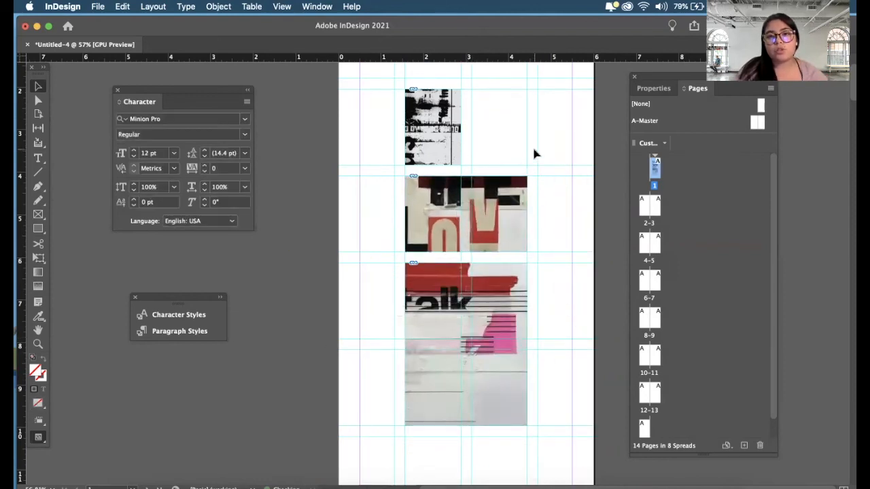
click(430, 126)
key(super+alt+period)
key(super+alt+period)
key(super+alt+period)
key(super+alt+period)
key(super+alt+period)
key(super+alt+period)
key(super+alt+period)
key(super+alt+period)
key(super+alt+period)
key(super+alt+period)
key(super+alt+period)
key(super+alt+period)
key(super+alt+period)
key(super+alt+period)
key(super+alt+period)
key(super+alt+period)
key(super+alt+period)
key(super+alt+comma)
key(super+alt+comma)
key(super+alt+comma)
key(super+alt+comma)
key(super+alt+comma)
key(super+alt+comma)
key(super+alt+comma)
key(super+alt+comma)
key(super+alt+comma)
key(super+alt+comma)
key(super+alt+comma)
key(super+alt+comma)
key(super+alt+comma)
key(super+alt+comma)
click(382, 160)
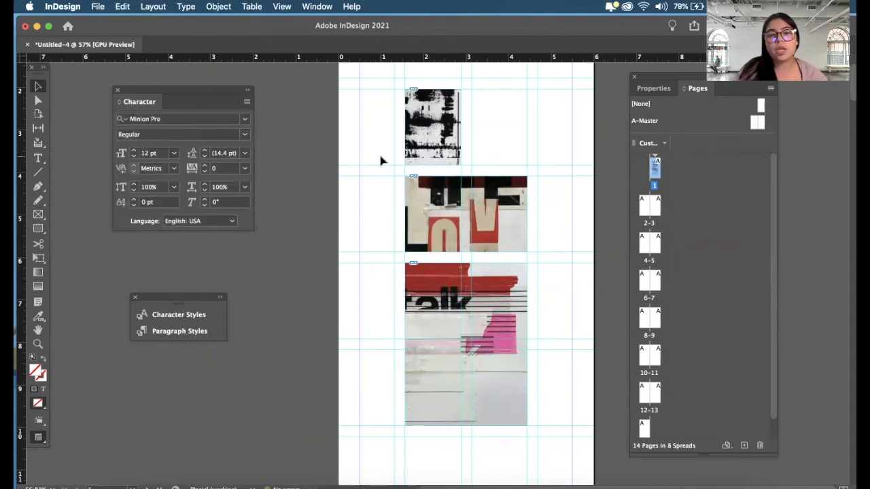
- Preview page 1 without guides to examine the layout of the three images, and return to the normal view
scroll(380, 160, up, 1)
key(super+minus)
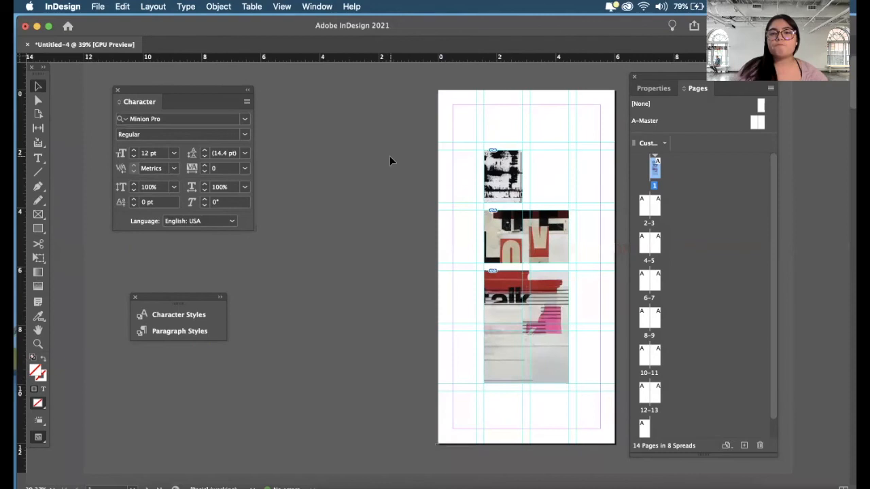
scroll(389, 160, up, 2)
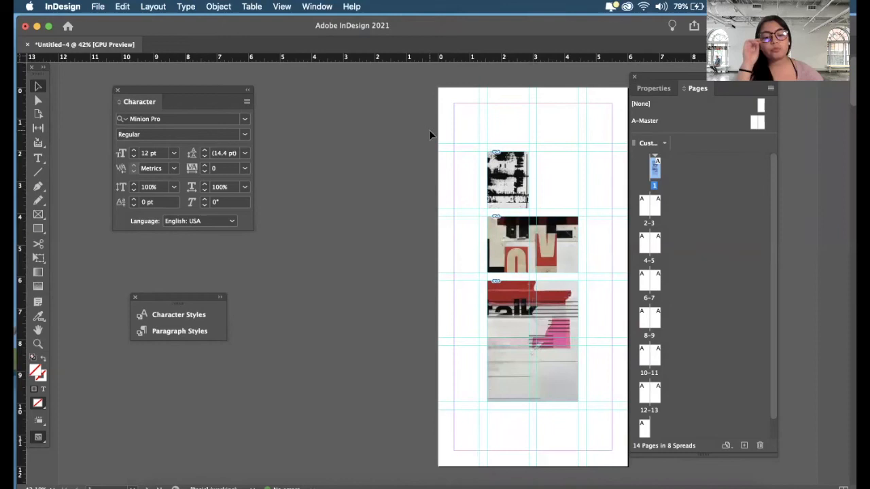
key(w)
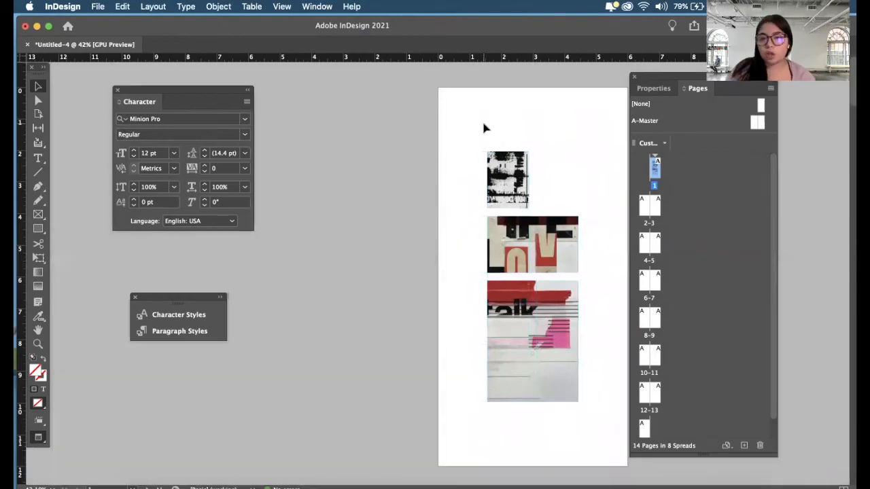
scroll(484, 127, down, 10)
scroll(483, 128, up, 10)
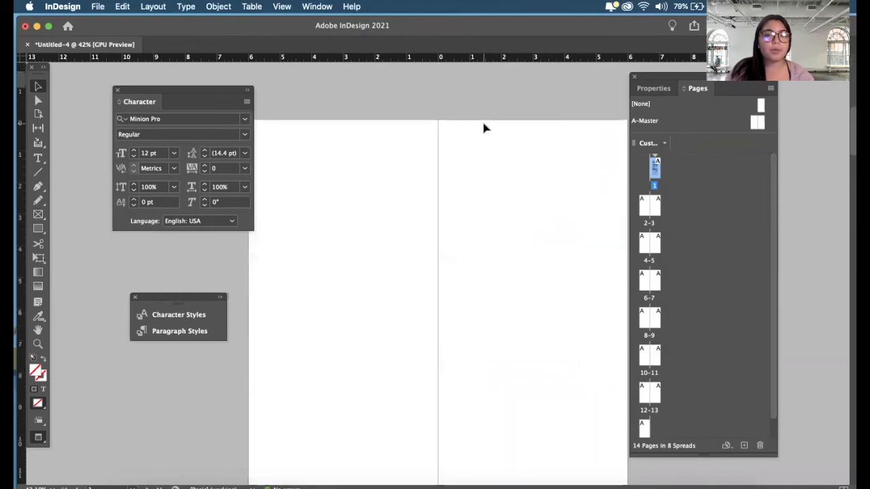
scroll(484, 127, down, 2)
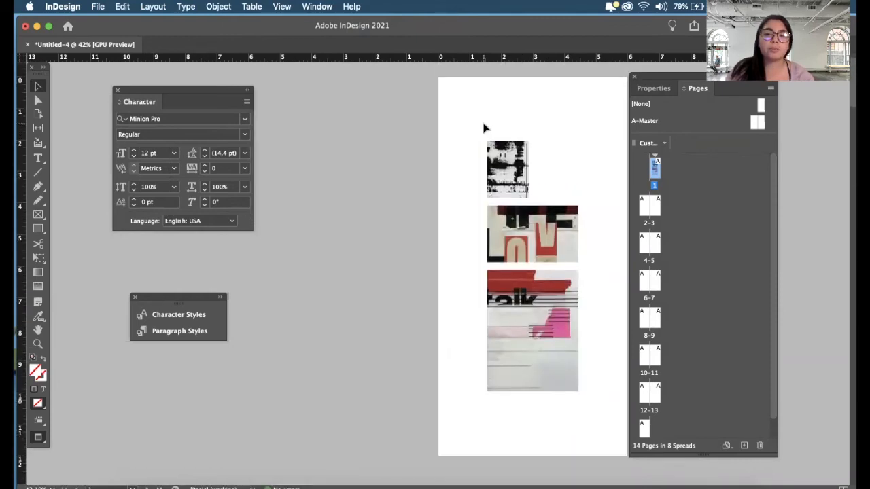
key(w)
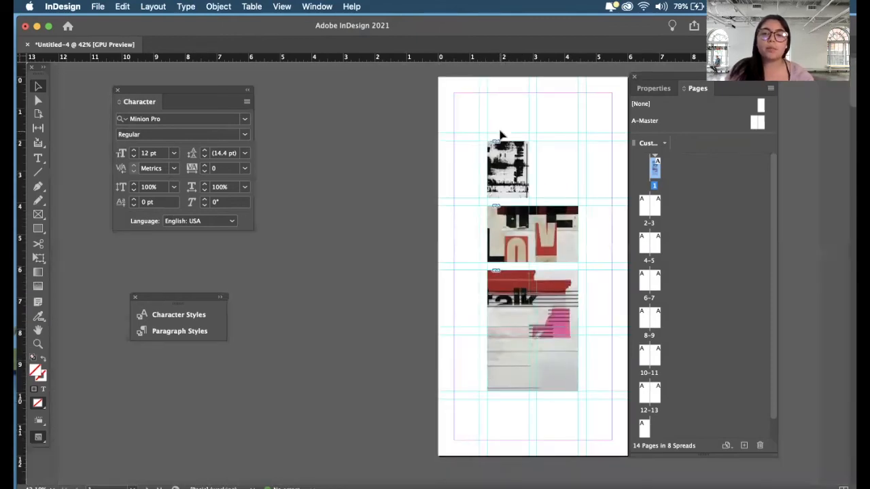
- Alternate between preview and normal view on page 1 and the following spread to compare the layout with and without the grid
scroll(500, 135, up, 5)
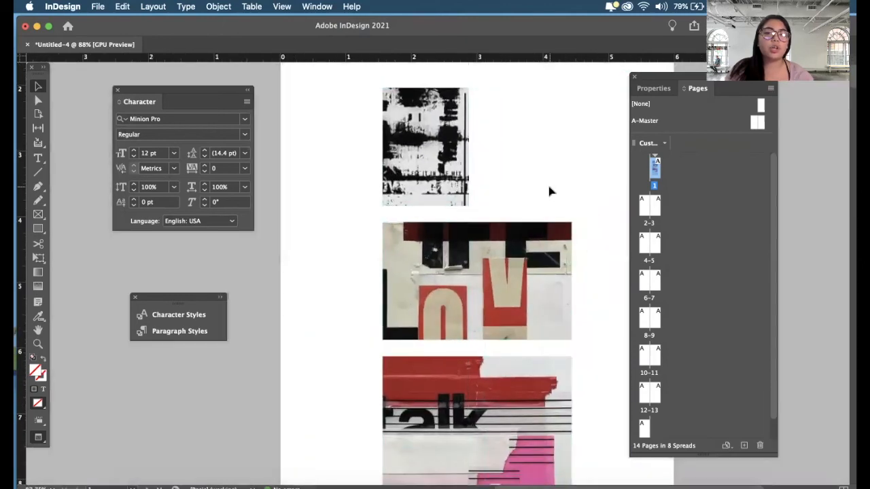
scroll(549, 191, down, 5)
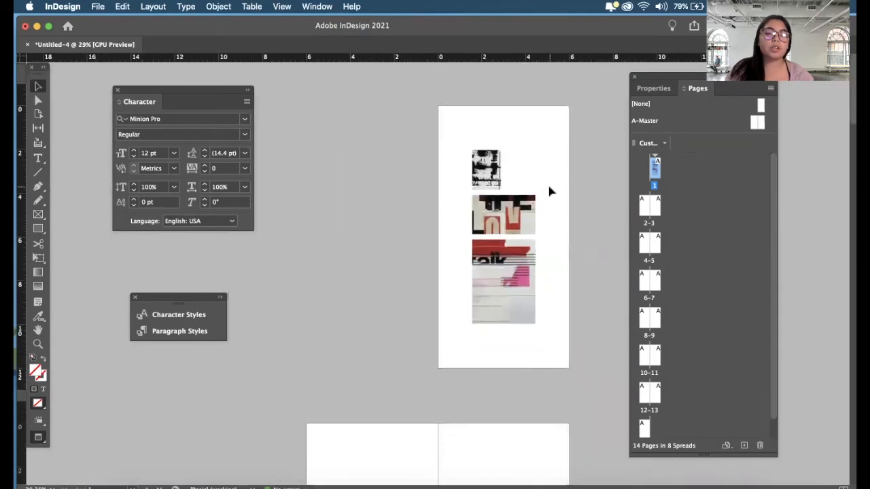
scroll(549, 191, up, 2)
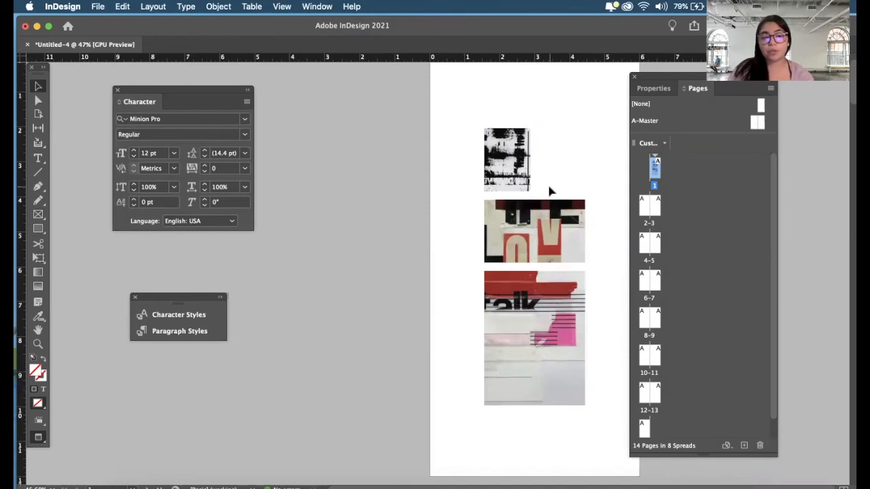
scroll(566, 175, down, 1)
scroll(567, 176, down, 1)
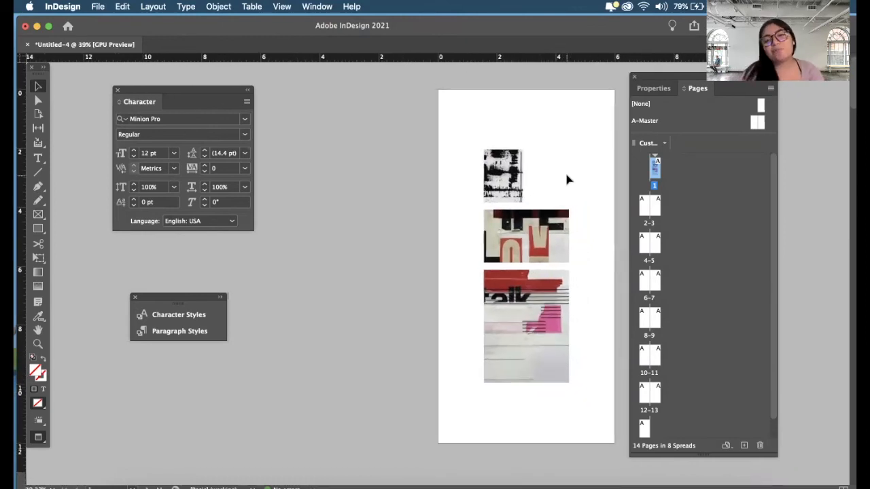
key(w)
scroll(567, 175, down, 1)
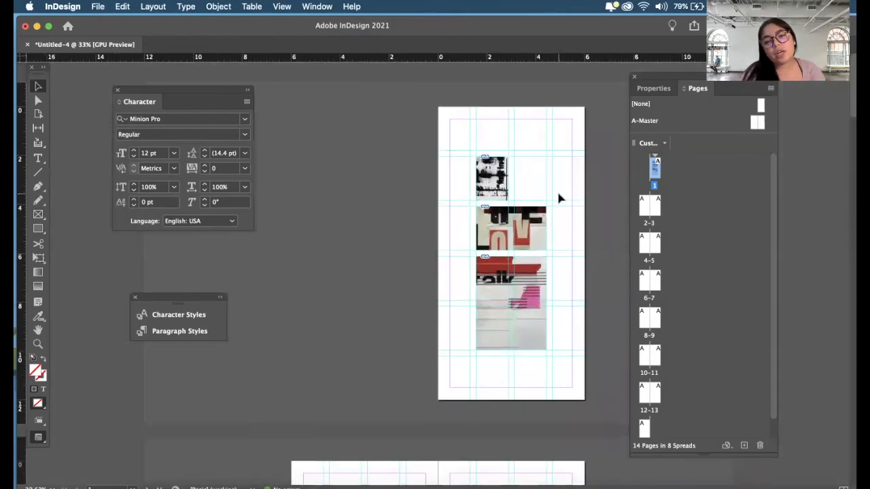
key(w)
scroll(559, 198, down, 5)
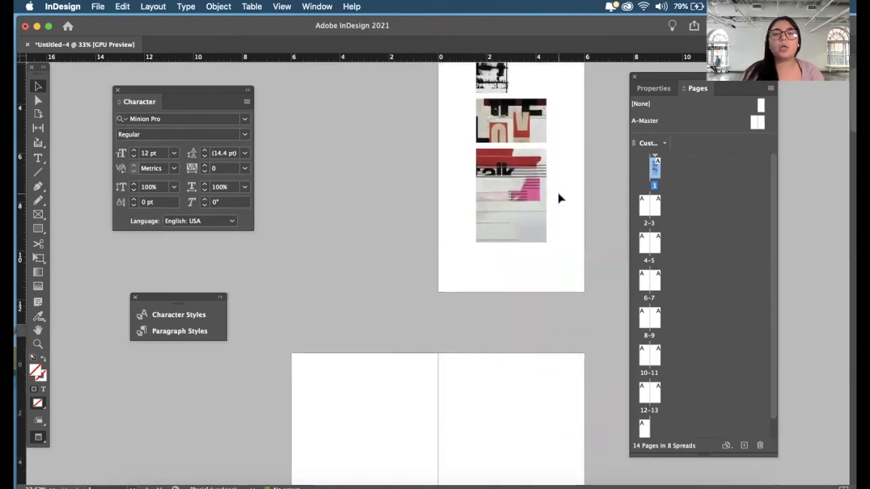
scroll(558, 198, down, 2)
key(w)
- Try a rectangle frame spanning columns 2 and 3 across rows 2 to 5 on page 2, and delete it
scroll(557, 194, down, 1)
scroll(557, 194, up, 2)
scroll(558, 194, down, 3)
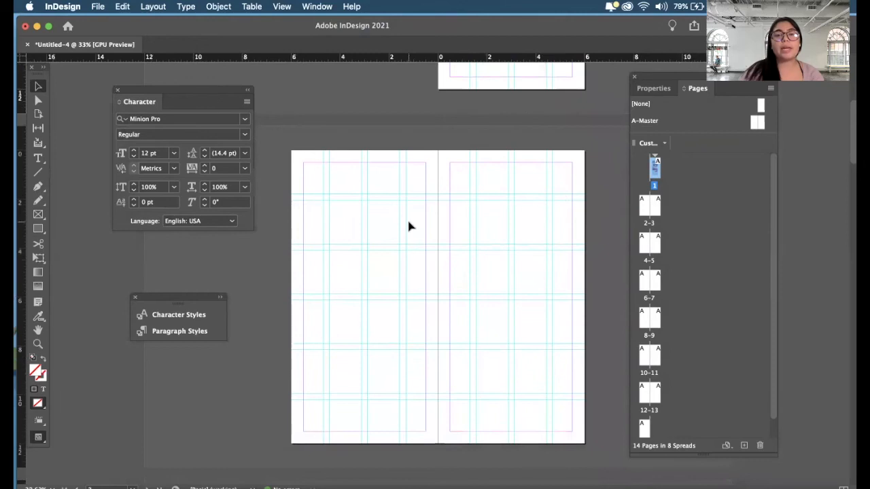
scroll(409, 226, up, 3)
scroll(408, 226, down, 2)
click(37, 214)
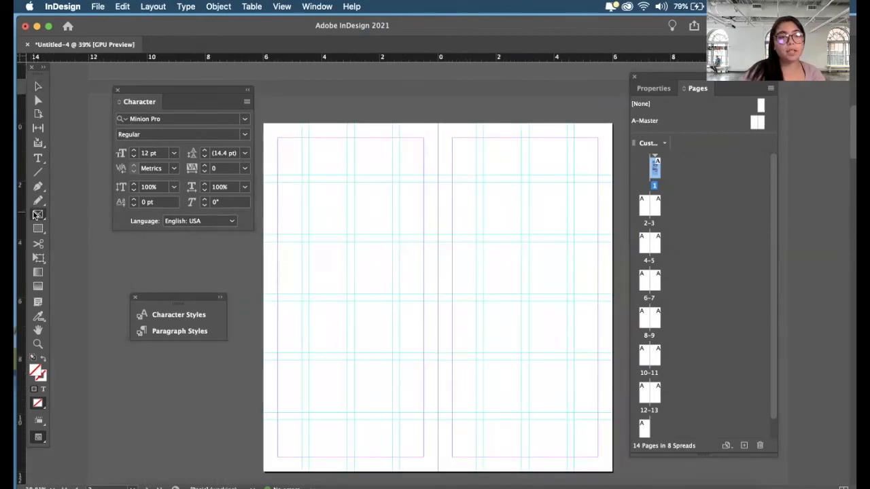
drag(310, 184, 388, 412)
key(v)
click(443, 251)
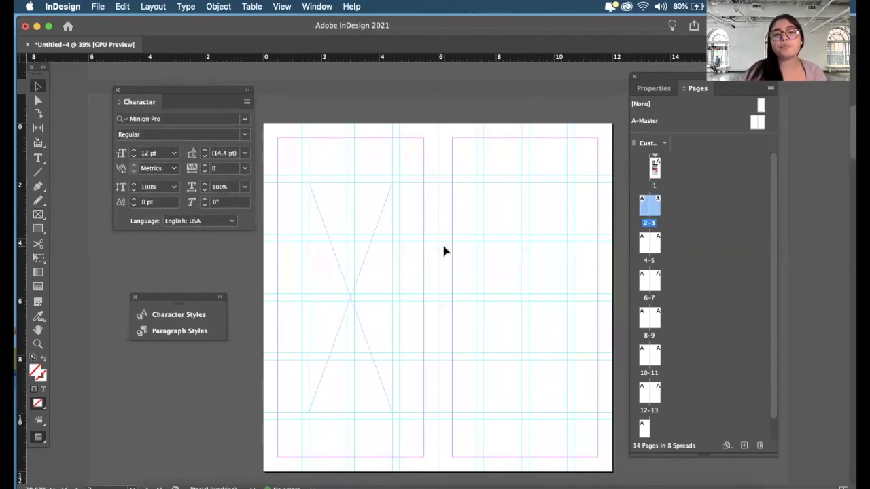
click(381, 274)
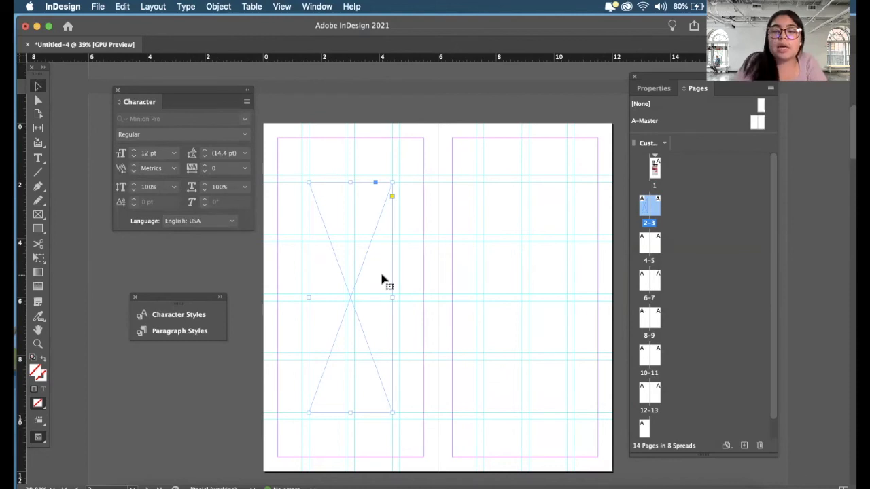
key(Delete)
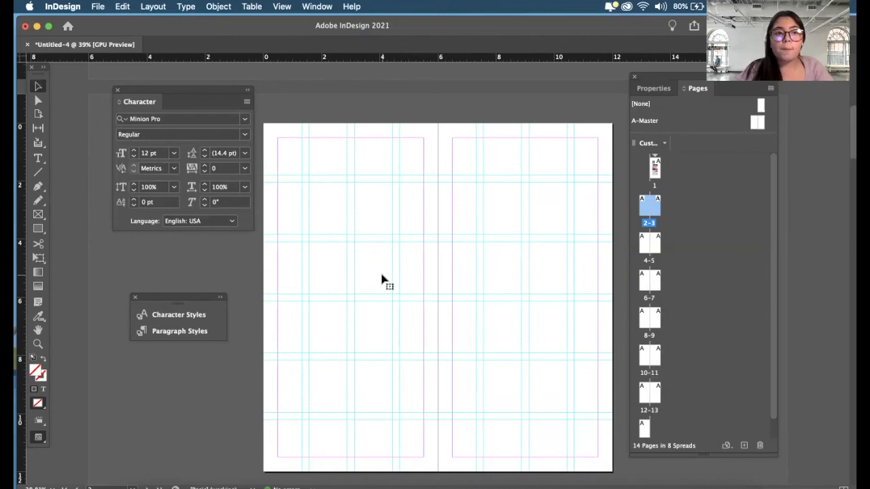
- Draw a text frame on page 2 spanning columns 2 and 3 across rows 2 and 3 of the grid
click(38, 157)
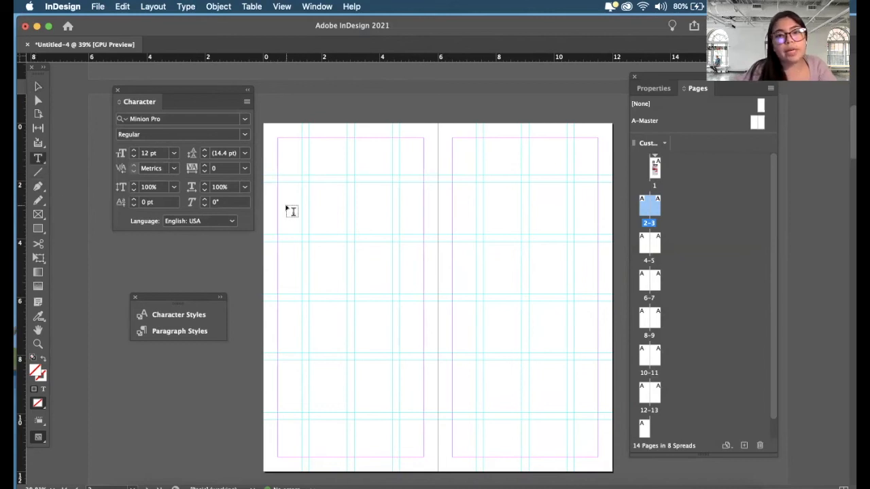
drag(309, 184, 392, 295)
click(40, 86)
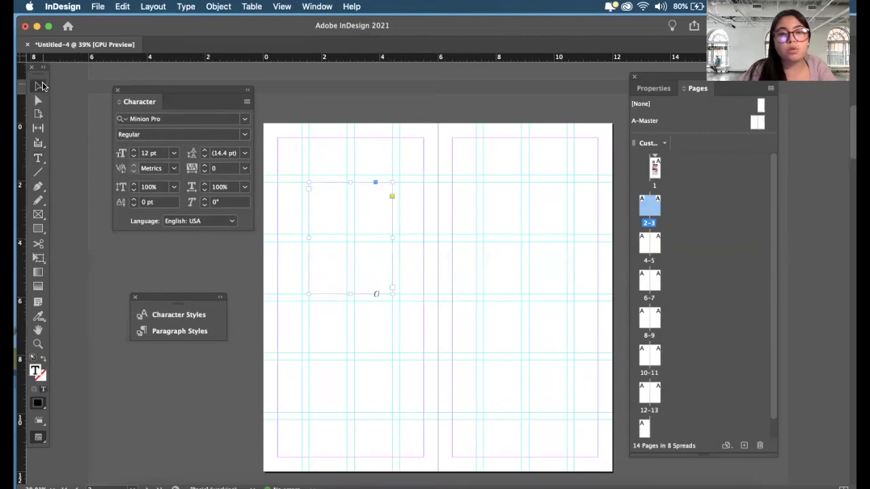
scroll(358, 211, up, 3)
scroll(357, 212, left, 1)
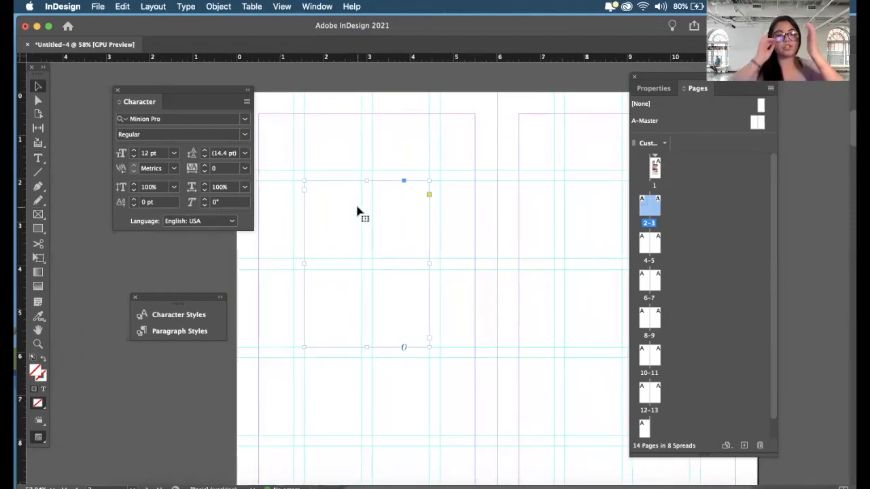
- Fill the text frame on page 2 with placeholder text and deselect it
key(t)
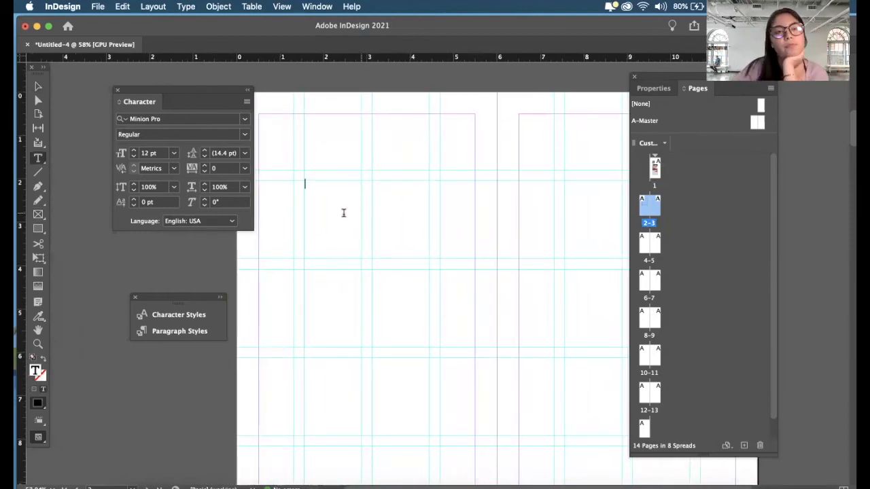
click(160, 7)
mouse_move(186, 6)
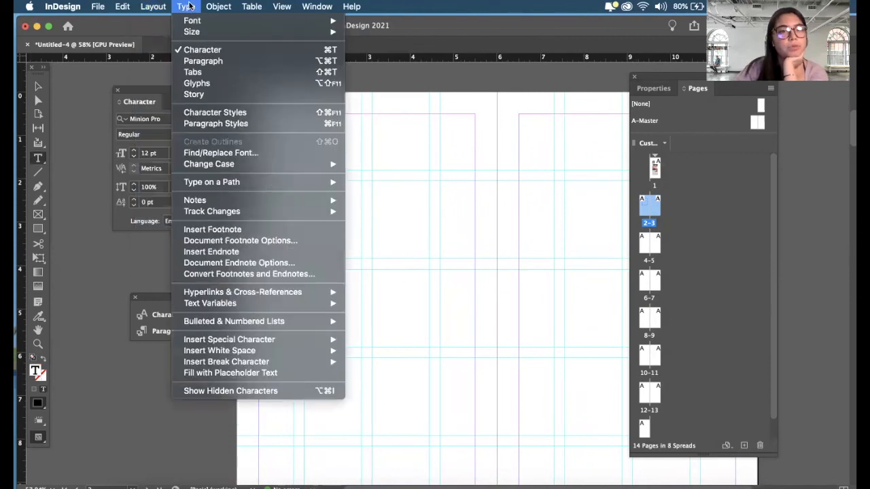
click(237, 373)
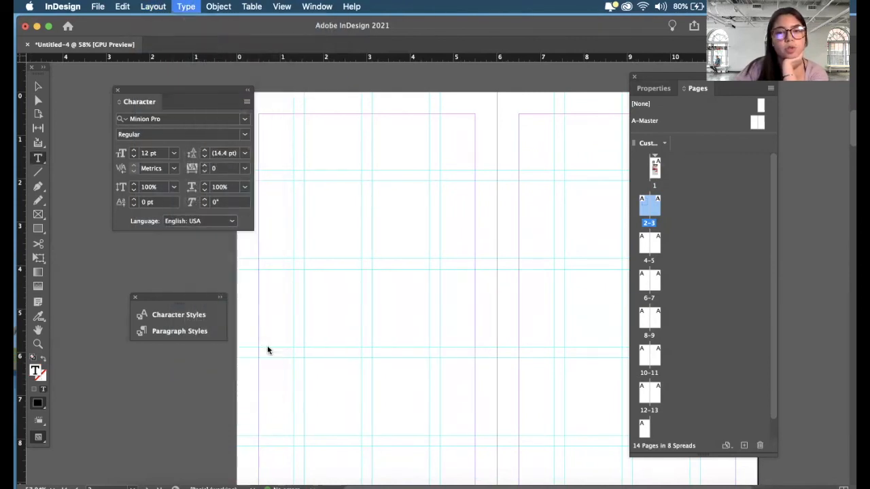
click(38, 86)
click(249, 341)
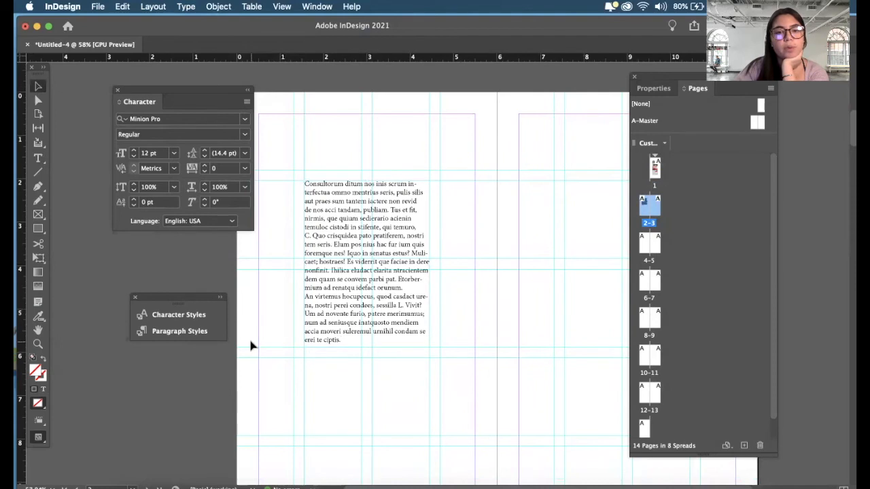
- Try shifting the placeholder text frame off the grid, and realign it with the start of column 2 and row 2
scroll(250, 341, down, 2)
scroll(347, 277, up, 2)
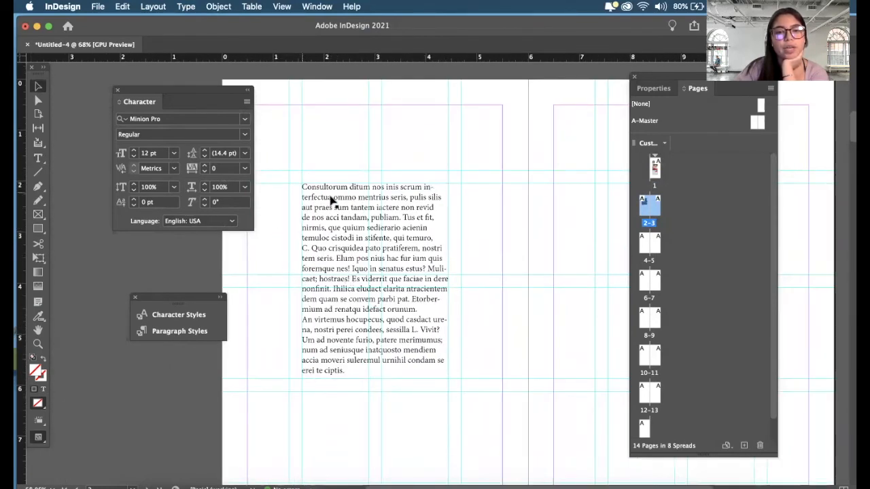
click(372, 199)
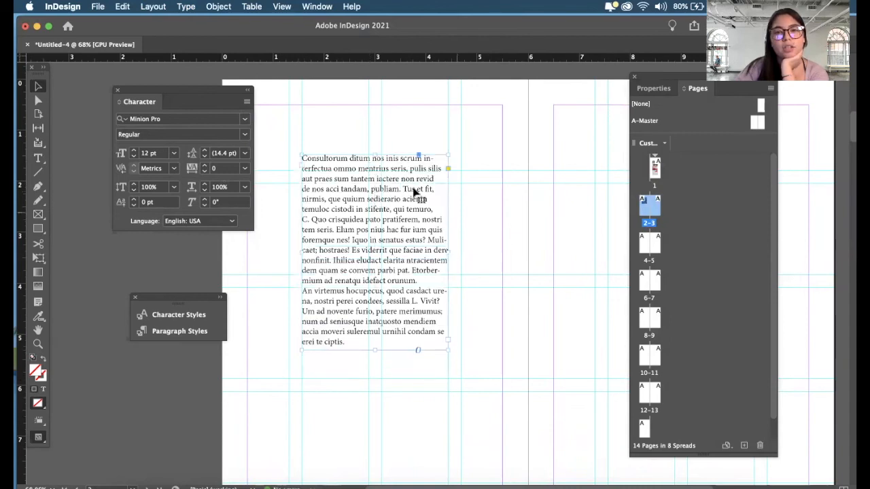
scroll(415, 189, up, 2)
scroll(295, 265, down, 2)
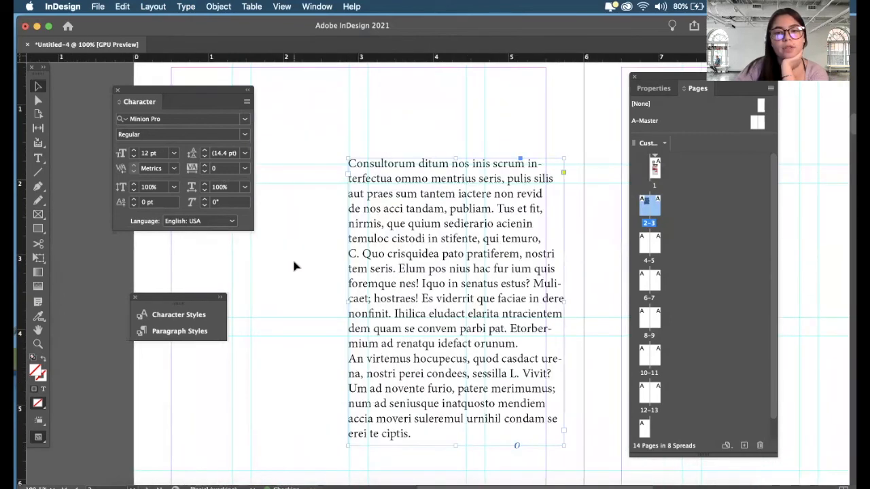
drag(385, 265, 330, 279)
- Extend the text frame down to the end of row 4, trying a column 2 width before restoring it across columns 2 and 3
drag(394, 303, 322, 303)
drag(299, 379, 297, 468)
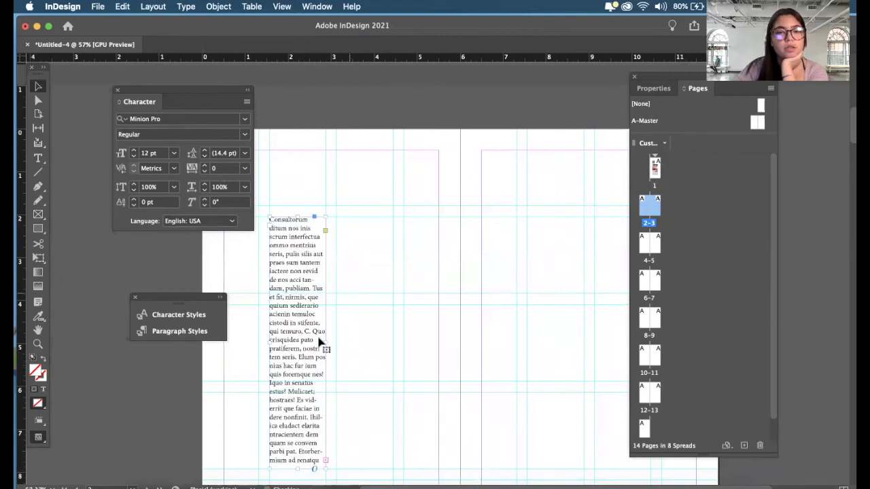
drag(326, 344, 393, 344)
click(422, 337)
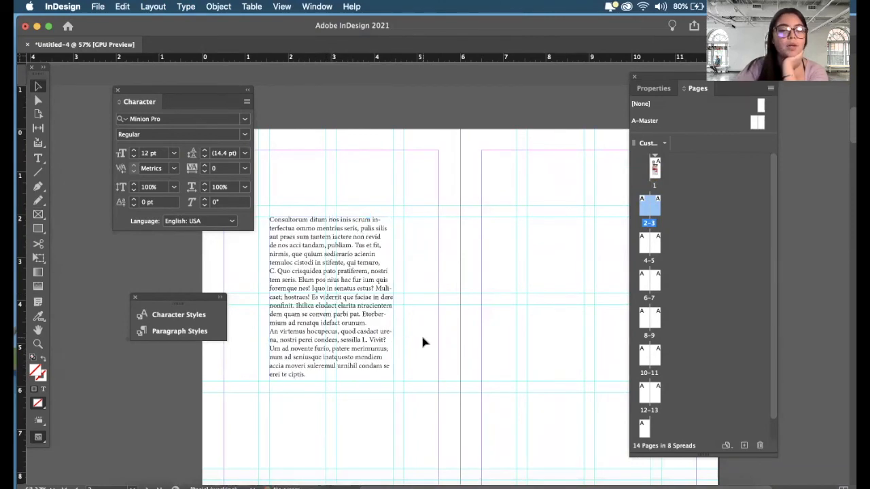
- Preview the spread without guides to examine the text block's placement, and return to the normal view with the text frame selected
key(w)
key(super+minus)
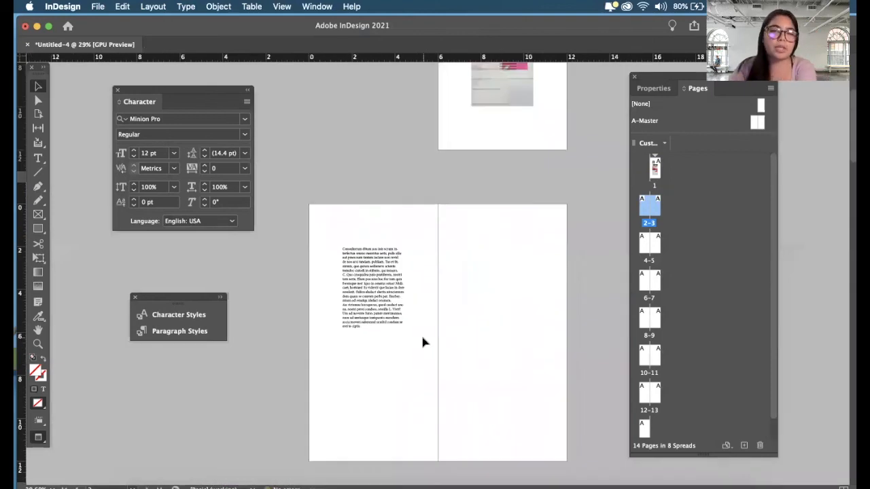
scroll(422, 338, down, 1)
scroll(417, 324, up, 1)
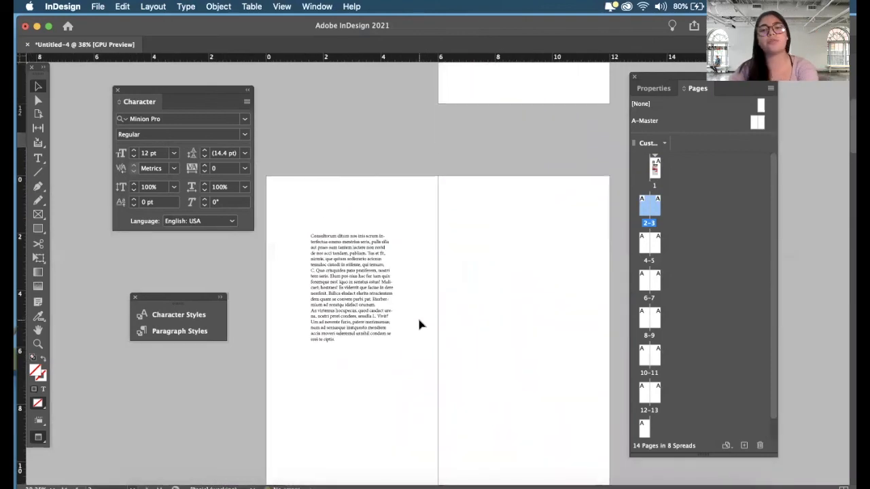
click(386, 302)
scroll(385, 302, up, 1)
key(w)
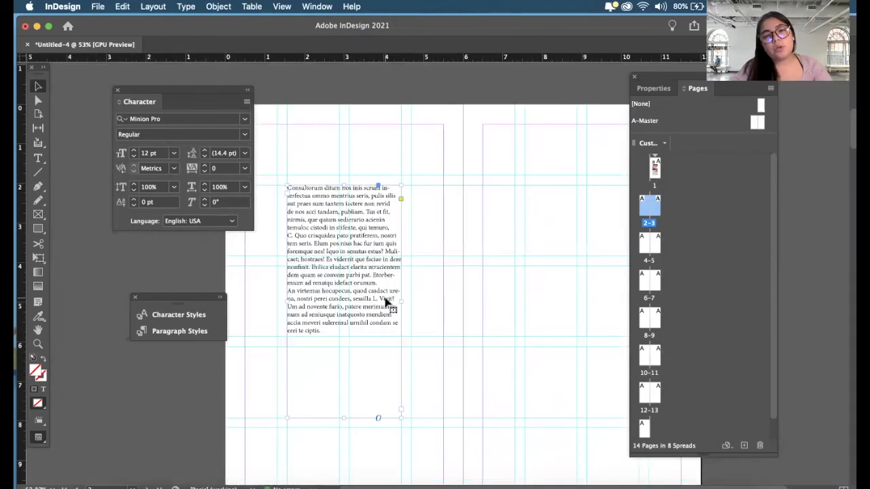
- Select all the placeholder text in the frame and set its font to Avenir Book
double_click(385, 301)
triple_click(382, 297)
click(333, 330)
key(super+a)
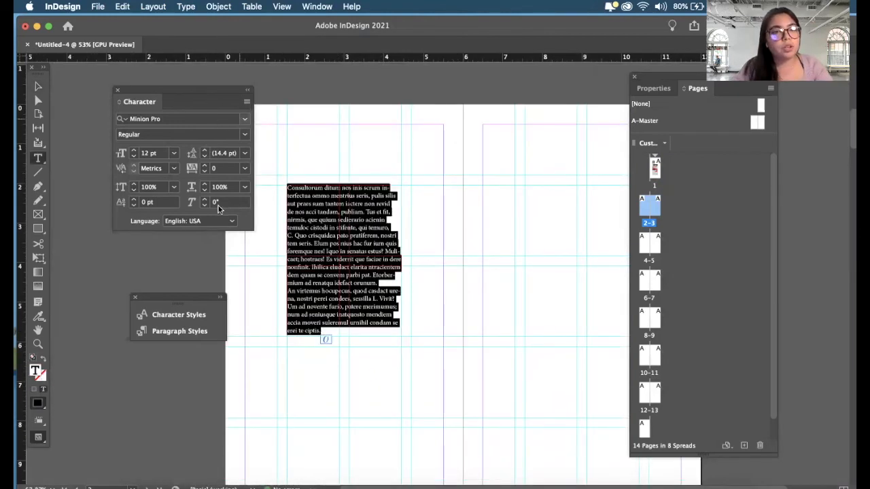
click(246, 120)
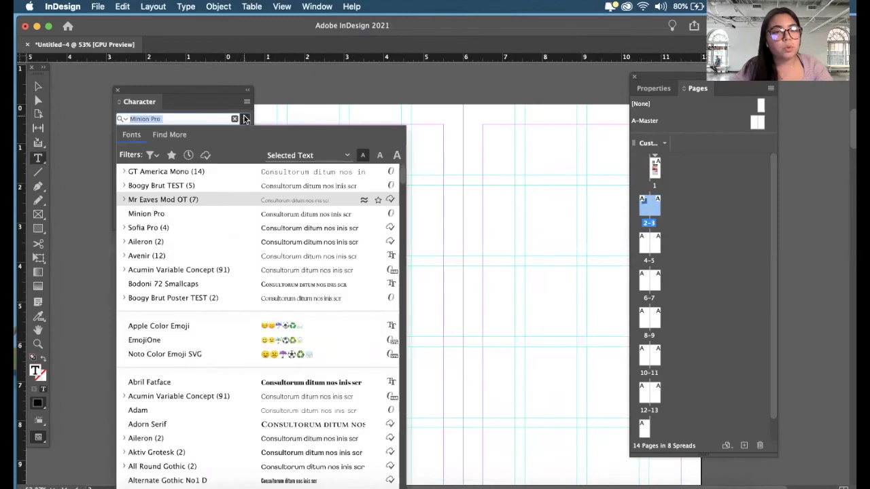
click(210, 262)
click(341, 255)
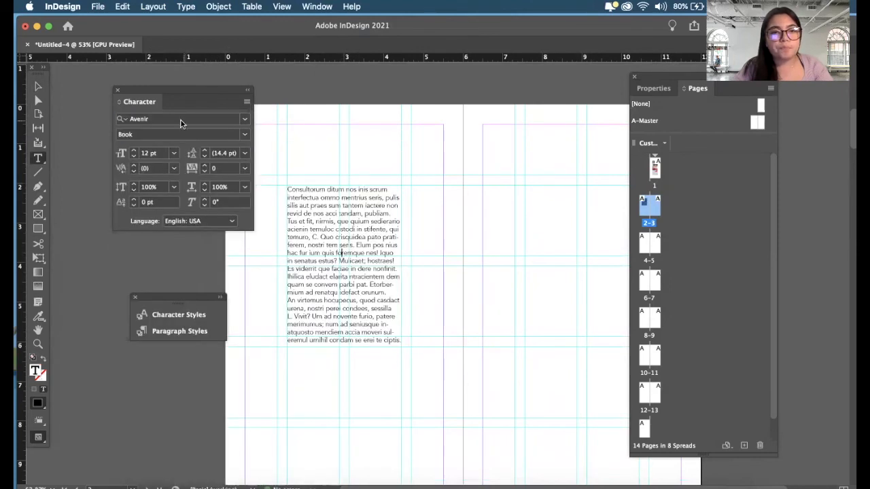
- Select the text frame as an object and set the leading of its text to 16 pt
click(38, 87)
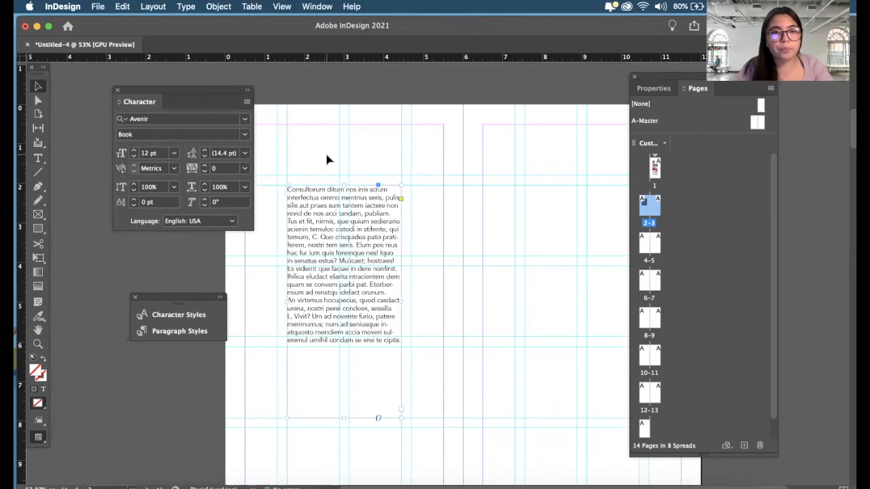
click(316, 6)
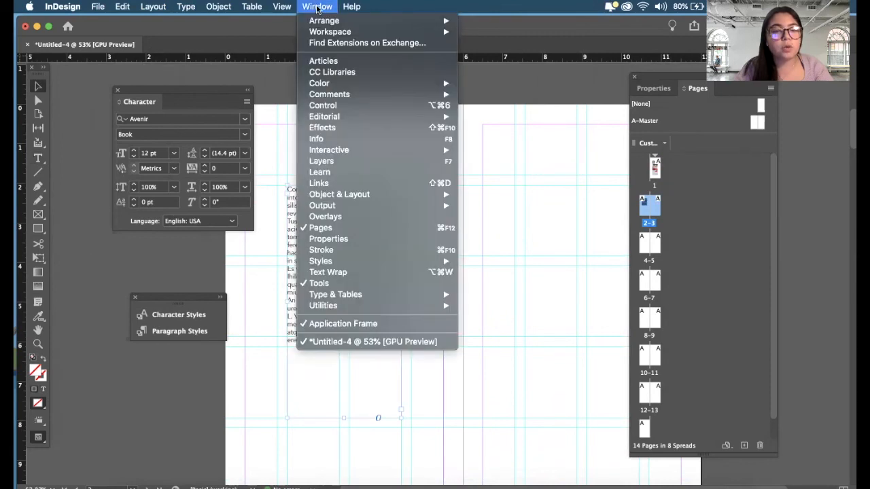
click(208, 82)
drag(194, 91, 182, 96)
scroll(294, 206, up, 3)
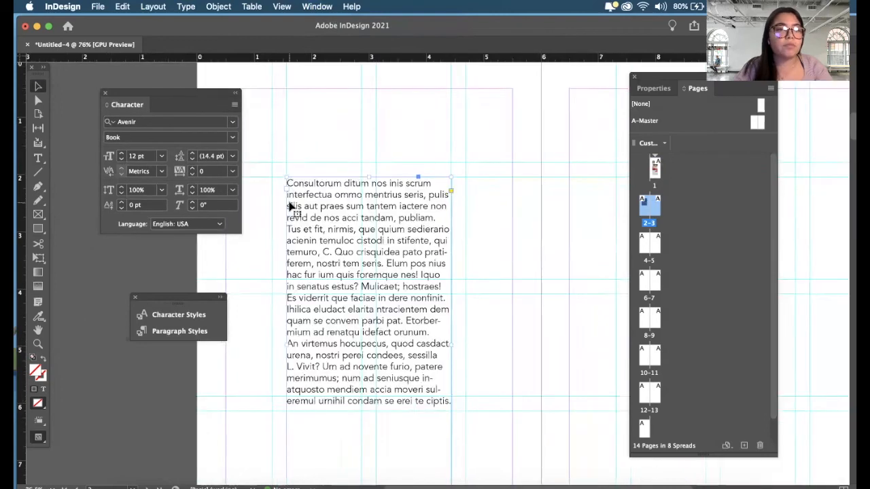
scroll(371, 200, up, 1)
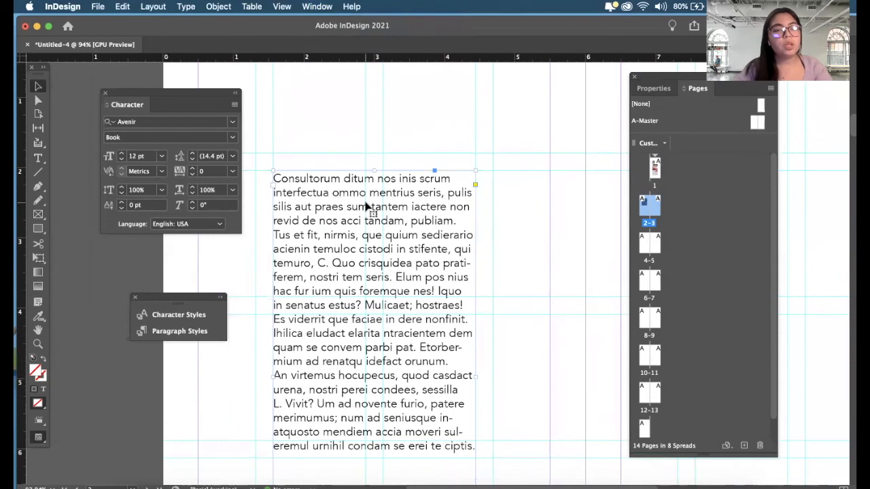
scroll(365, 205, up, 1)
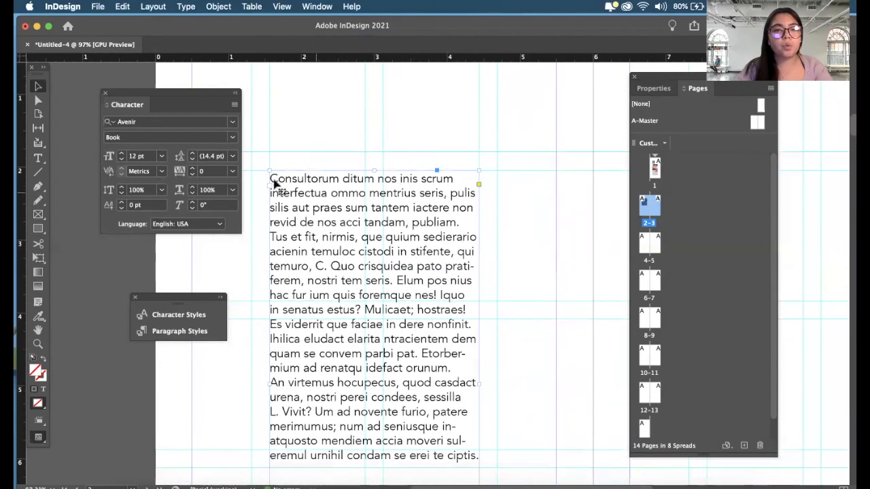
click(192, 153)
click(192, 153)
click(193, 154)
click(192, 153)
click(192, 159)
click(192, 159)
click(288, 147)
click(335, 194)
scroll(335, 195, down, 3)
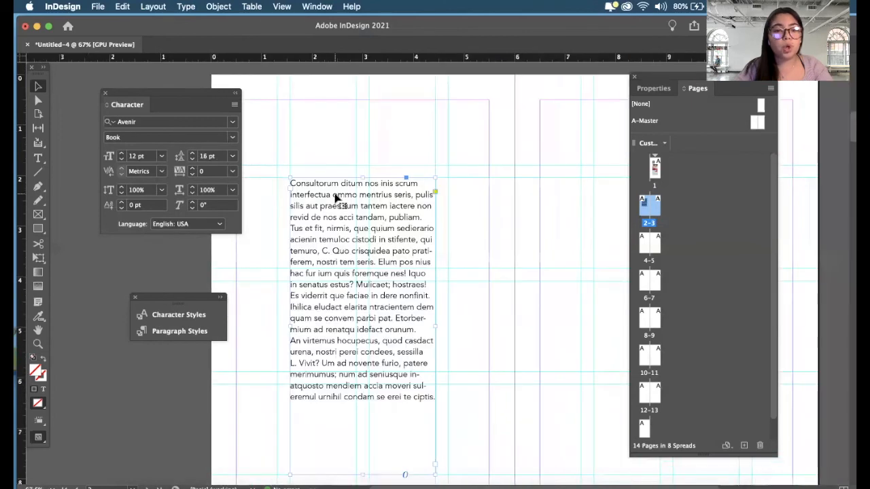
scroll(326, 191, up, 1)
scroll(325, 190, down, 2)
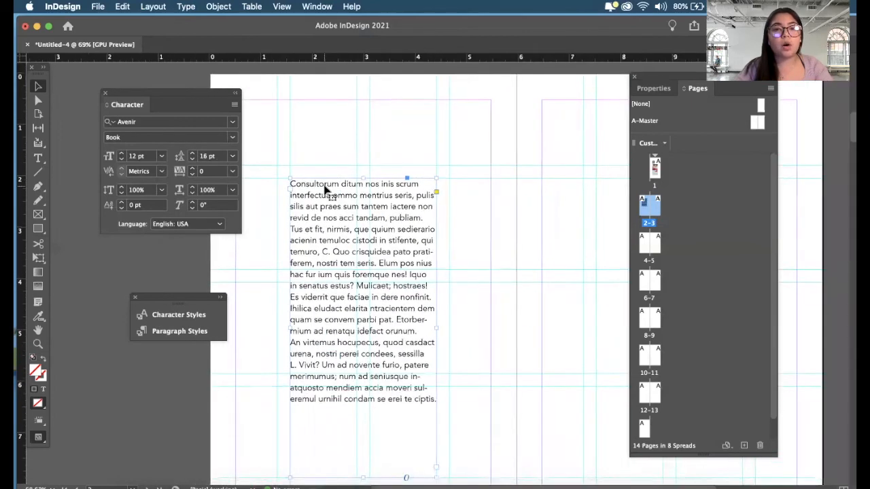
- Find and show the Paragraph formatting settings, and place them beside the text frame
click(322, 6)
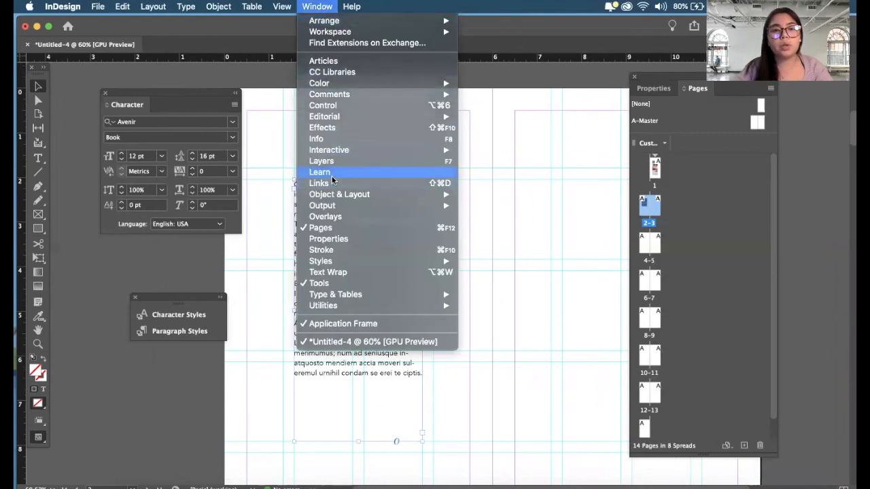
mouse_move(185, 7)
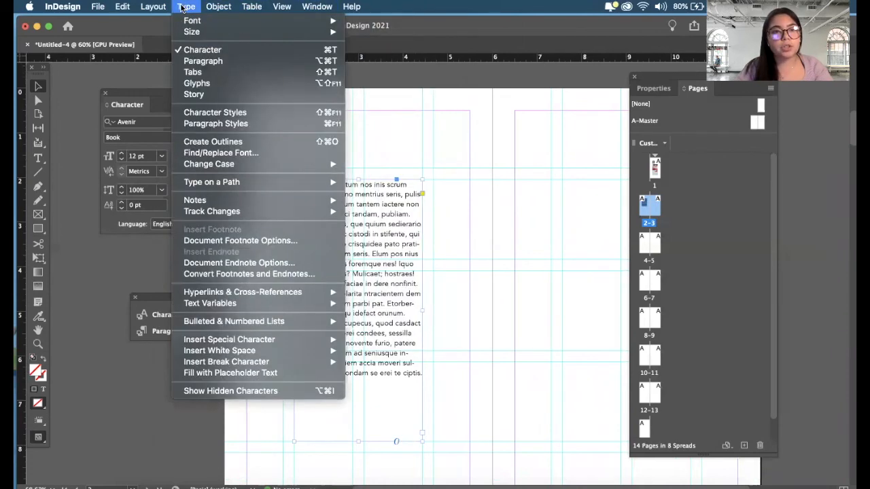
mouse_move(351, 6)
text(PARAG)
mouse_move(401, 39)
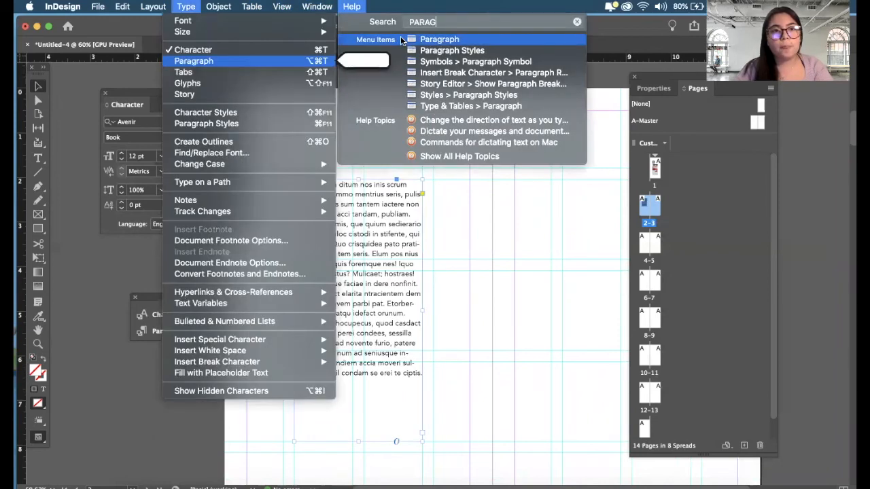
click(191, 63)
drag(464, 170, 567, 121)
- Try centre and right alignment on the placeholder text, and return it to left alignment
click(504, 152)
click(518, 150)
click(491, 151)
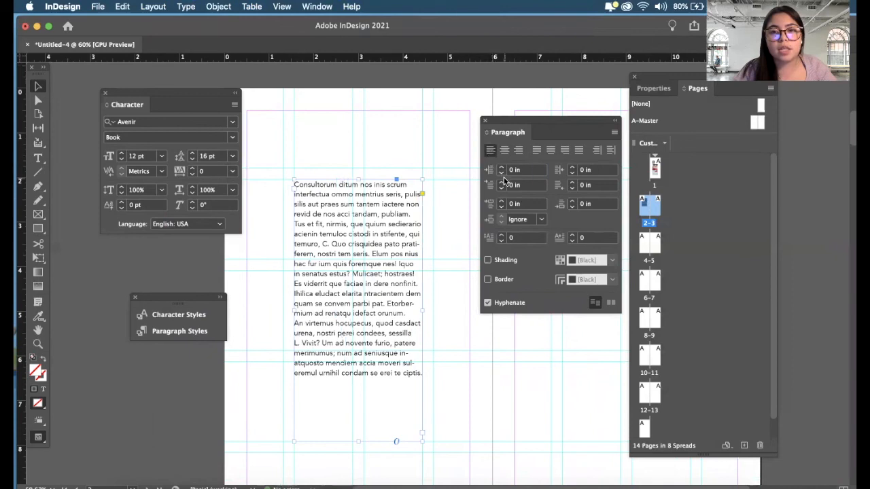
- Try a 0.1875 in left indent on the text, reset it to 0 in, and close the Paragraph settings
click(501, 169)
click(501, 169)
click(502, 169)
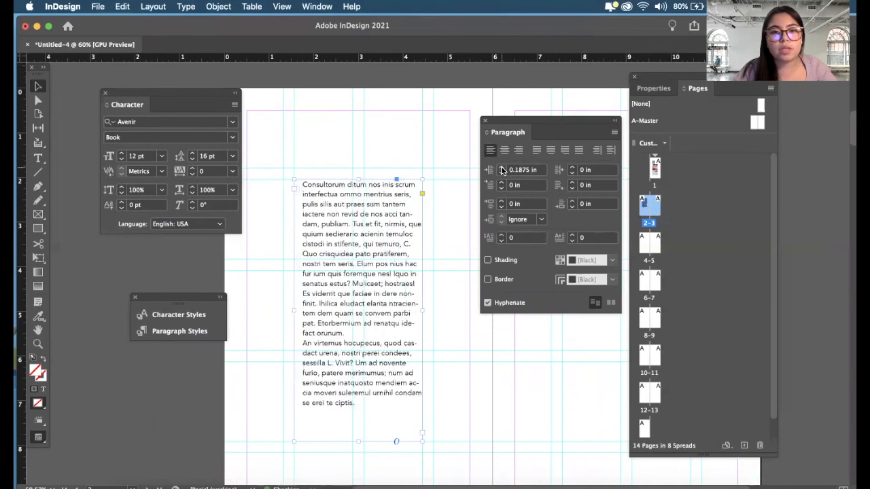
click(502, 175)
click(501, 175)
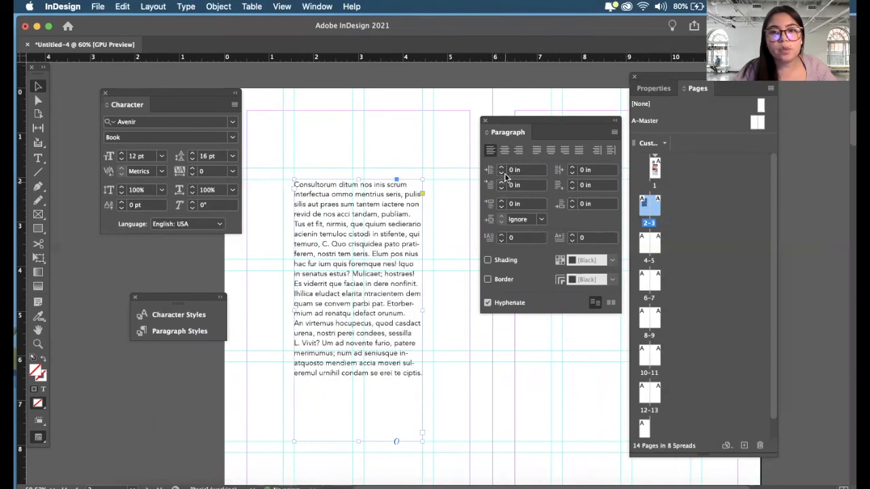
drag(544, 125, 499, 105)
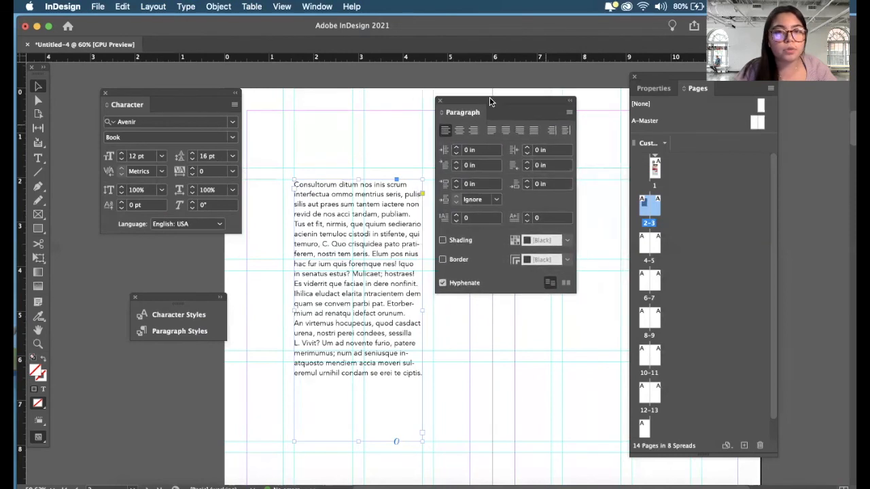
click(439, 100)
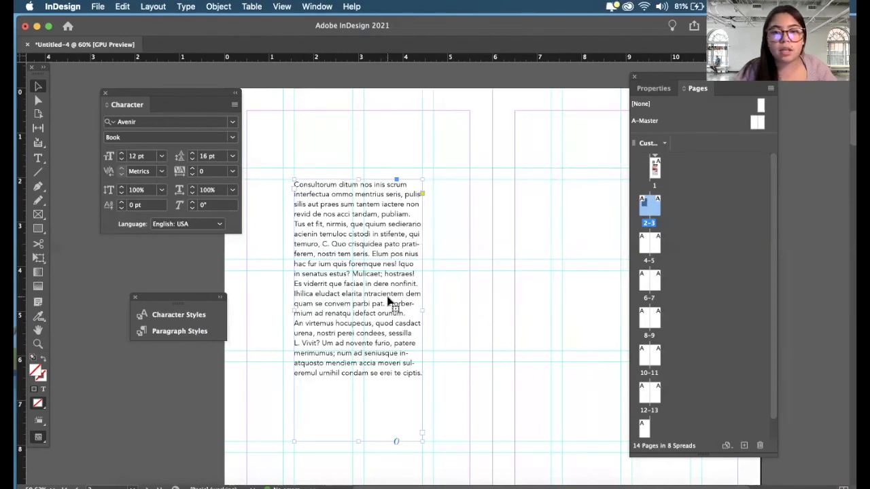
- Deselect the text frame and preview the page 2–3 spread without guides to examine the formatted text
scroll(388, 301, down, 2)
click(464, 246)
scroll(464, 246, down, 3)
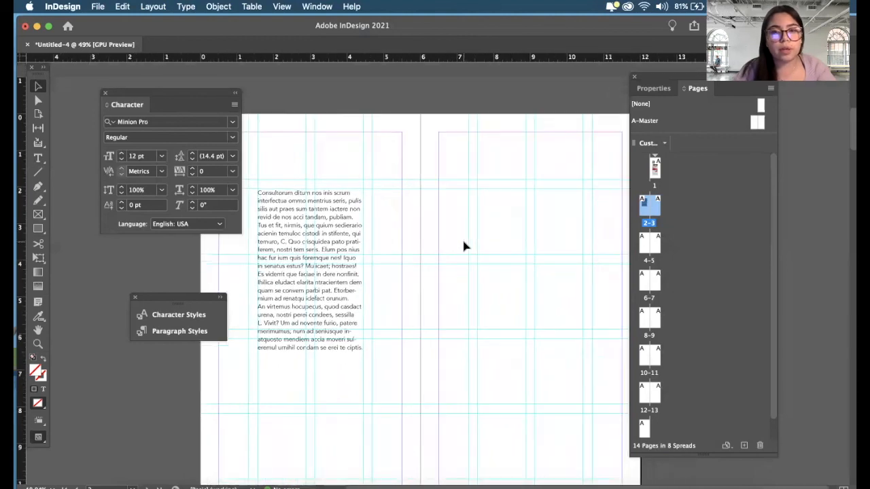
scroll(462, 246, up, 1)
key(w)
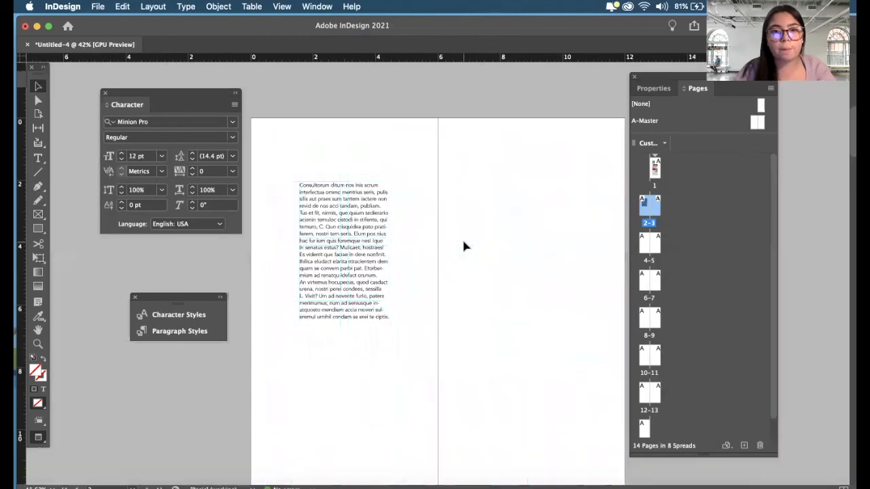
- Show the guides, move the placeholder text frame to page 3's middle columns, and shorten it to span rows three and four
click(374, 248)
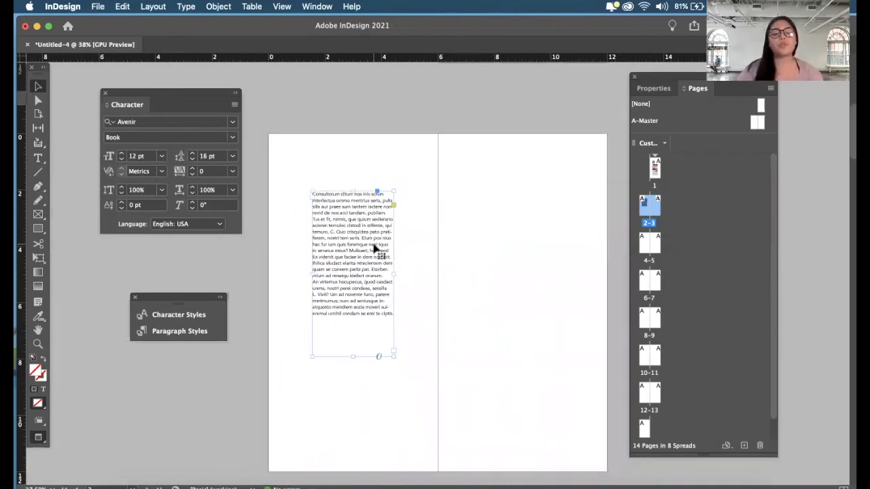
key(w)
drag(374, 249, 543, 307)
drag(523, 414, 522, 352)
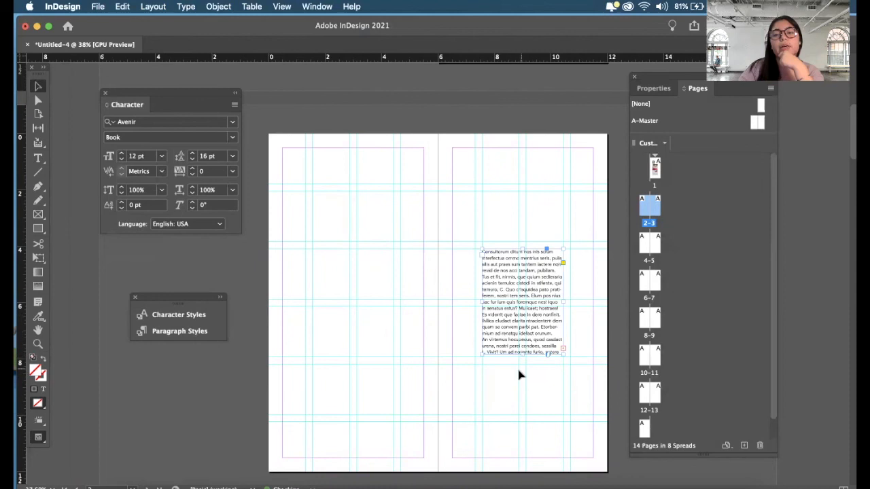
- Add the heading HELLO in a new text frame across page 2's middle columns in row two, sized 50 pt
click(38, 157)
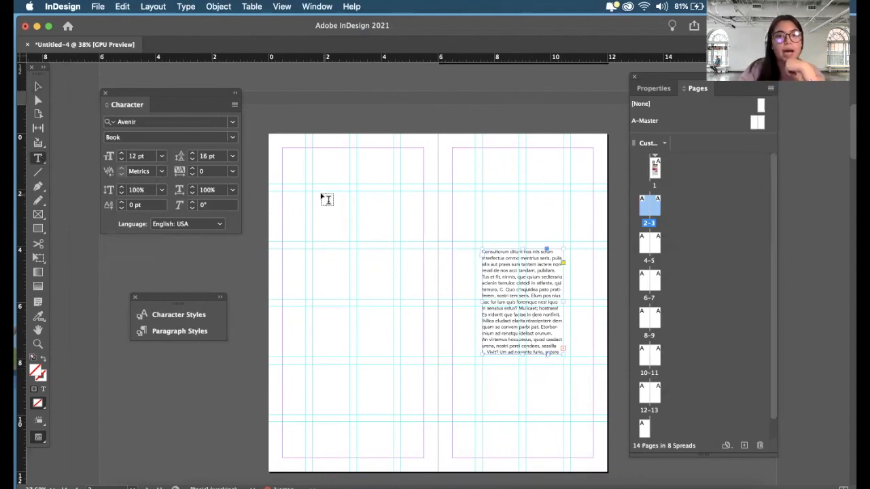
drag(313, 193, 393, 239)
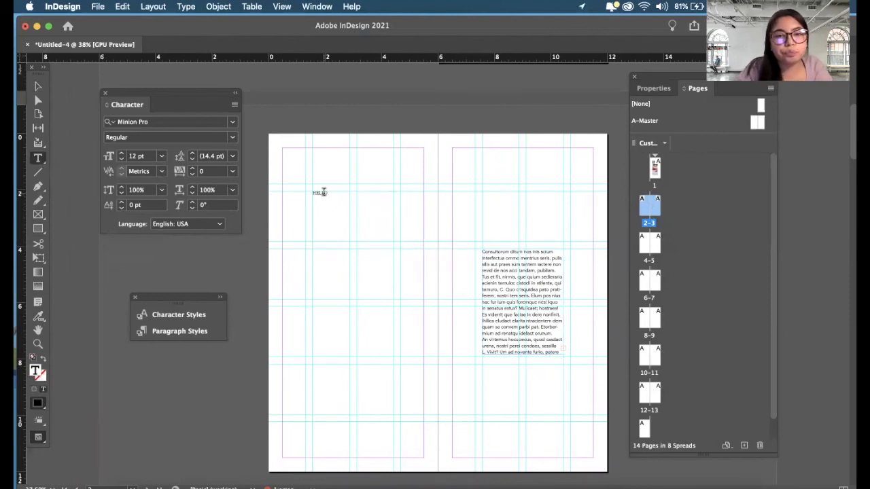
click(127, 156)
click(122, 154)
click(121, 156)
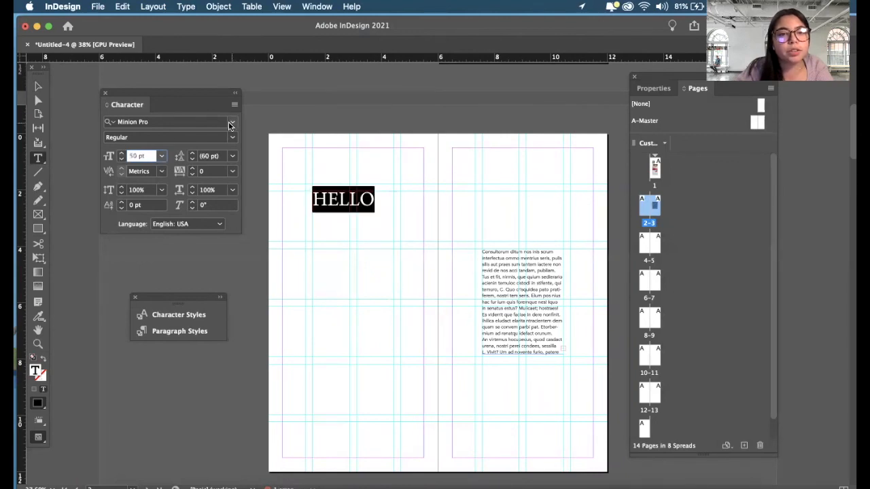
- Set the HELLO heading in Sofia Pro Regular at 68 pt so it fills the two middle columns on one line
click(231, 123)
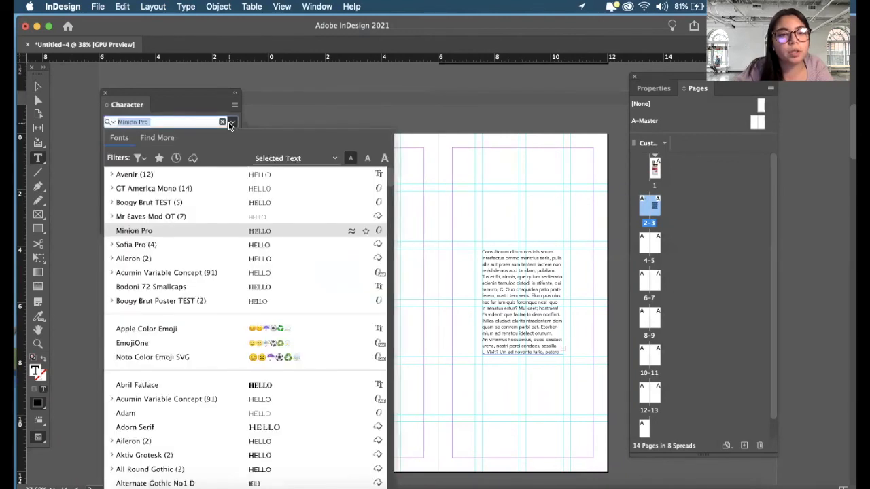
click(218, 247)
click(122, 154)
click(121, 154)
click(122, 154)
click(122, 154)
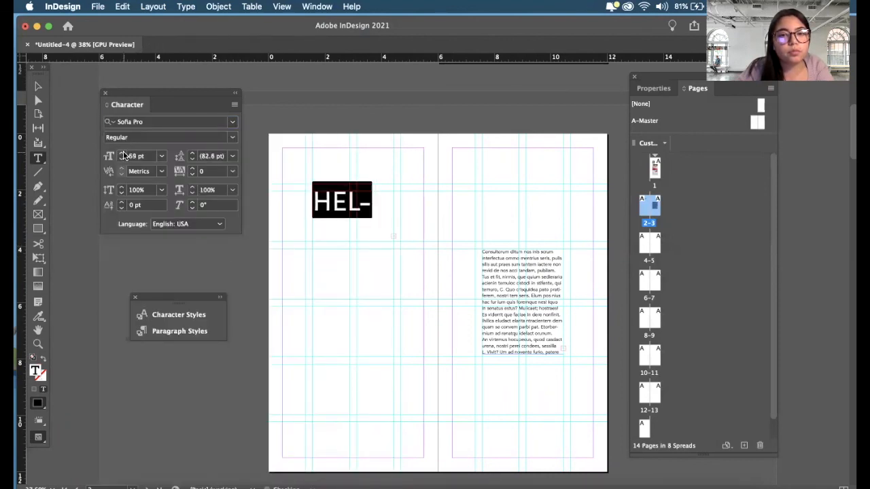
click(122, 158)
key(Escape)
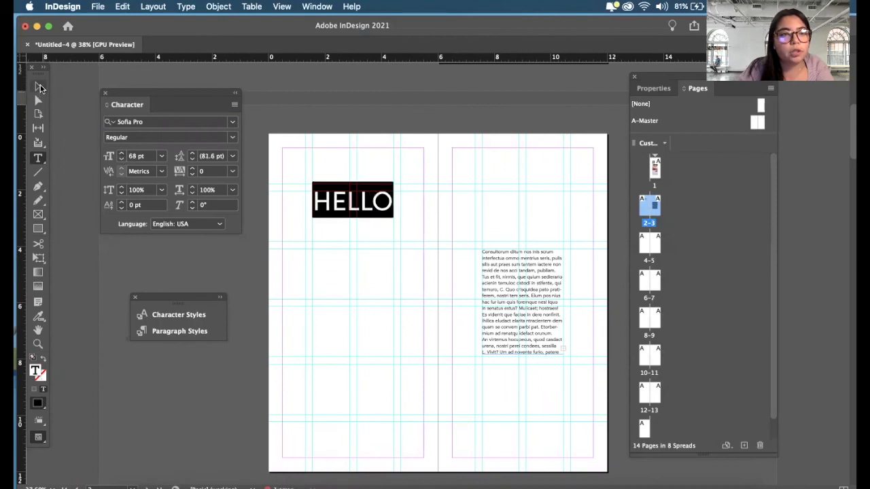
click(359, 282)
click(356, 199)
triple_click(355, 199)
click(389, 202)
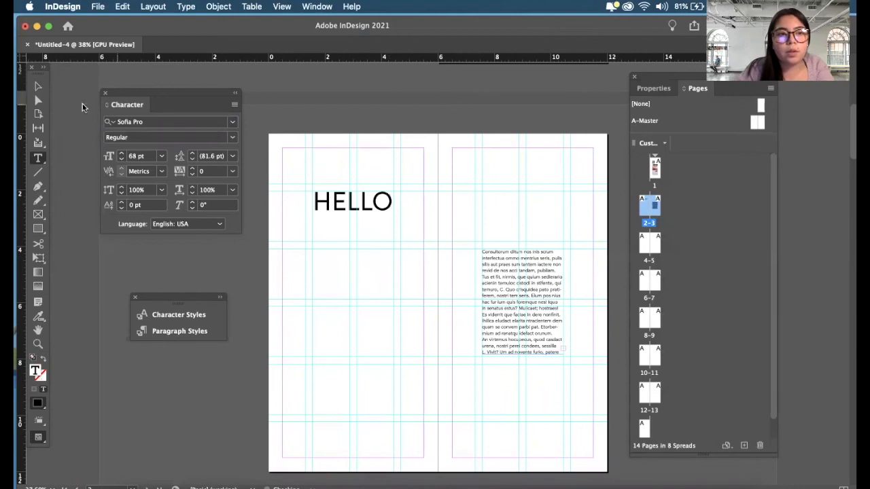
- Move the HELLO frame up so its letters sit on row one's lower guide, and preview the spread without guides
click(38, 87)
drag(372, 207, 376, 180)
scroll(378, 180, up, 5)
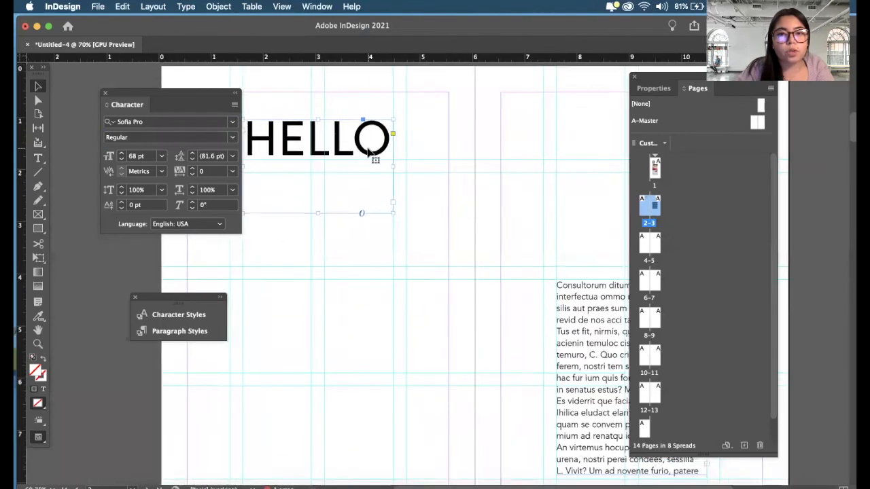
scroll(369, 153, up, 1)
scroll(369, 153, left, 1)
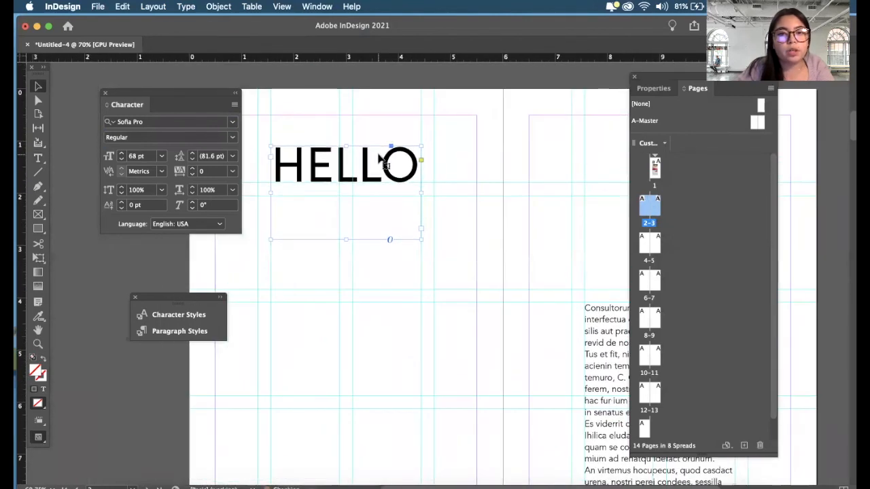
key(w)
scroll(470, 195, down, 2)
scroll(471, 196, down, 2)
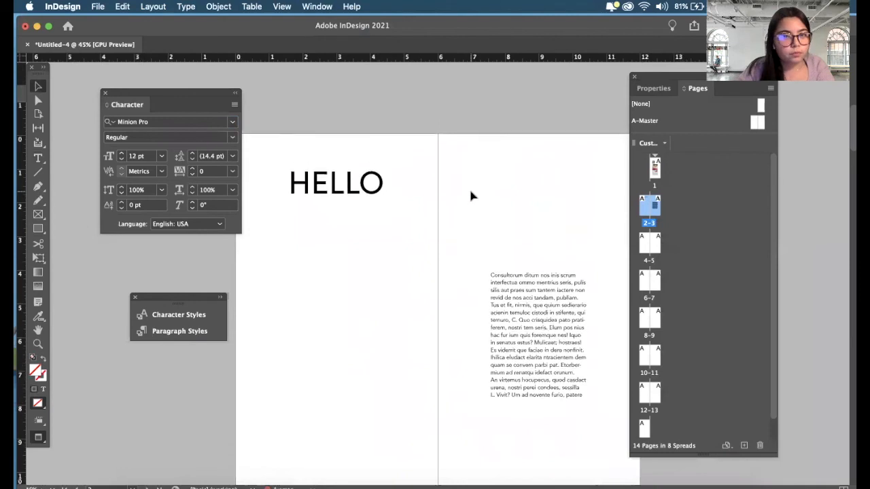
- Show the guides again and shorten the HELLO frame so its lower edge meets row two's upper guide
key(w)
click(307, 176)
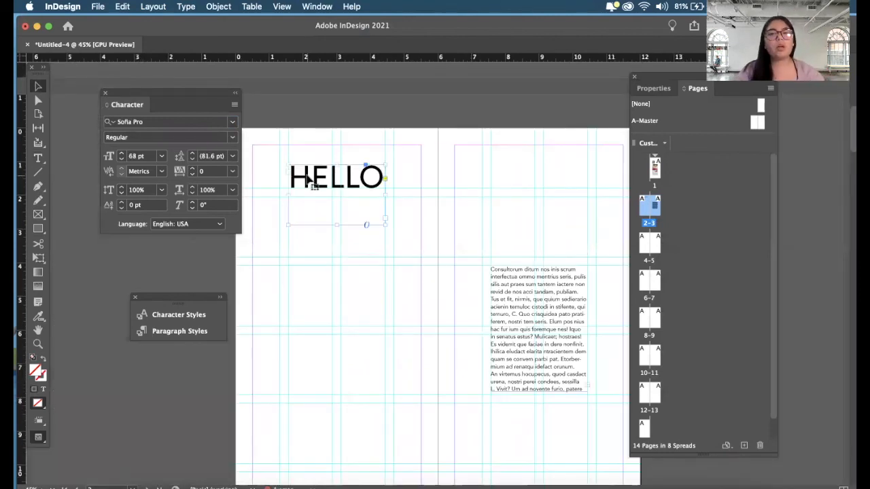
drag(335, 224, 336, 194)
click(360, 221)
scroll(363, 218, down, 1)
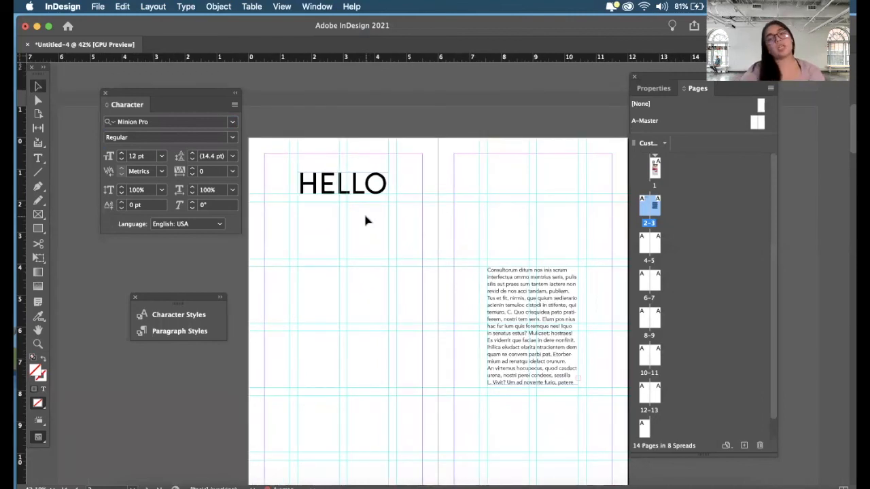
scroll(365, 220, up, 5)
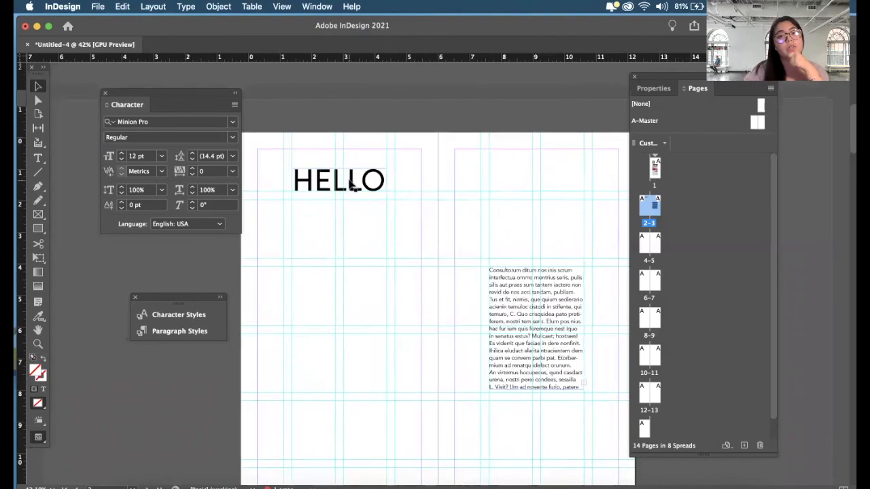
- Try the HELLO frame on the outer guide of the first column gutter, and return it to the second column's left guide
click(370, 197)
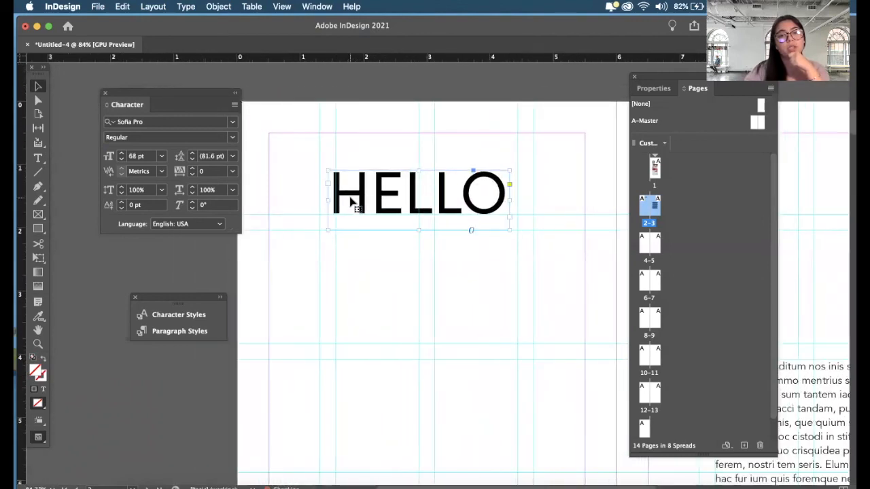
scroll(346, 198, up, 3)
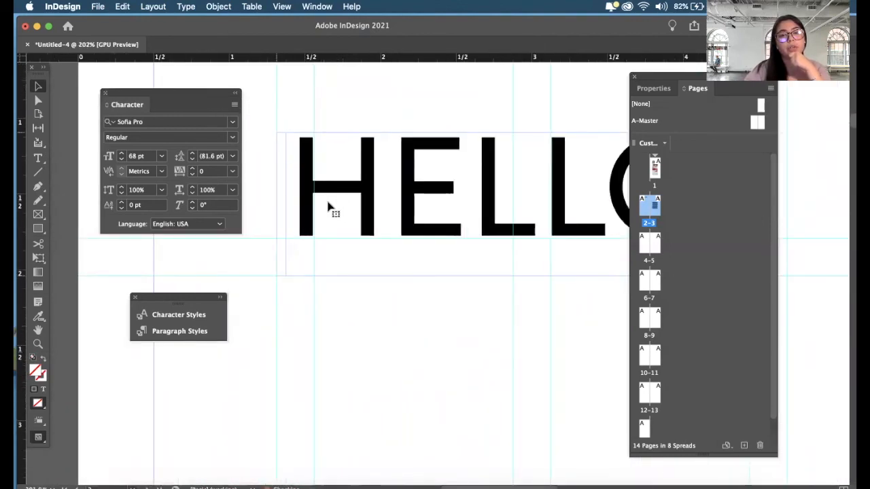
scroll(332, 282, down, 3)
scroll(332, 283, down, 4)
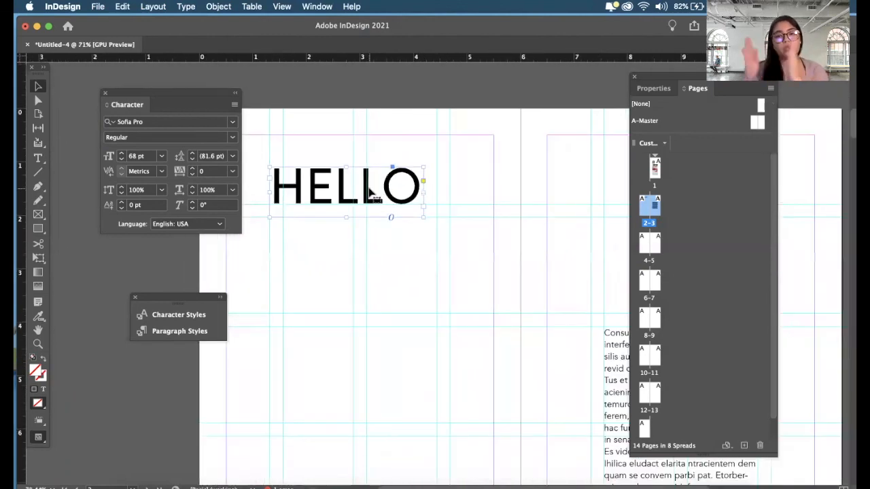
mouse_move(388, 195)
mouse_down()
mouse_move(397, 195)
mouse_move(394, 185)
mouse_up()
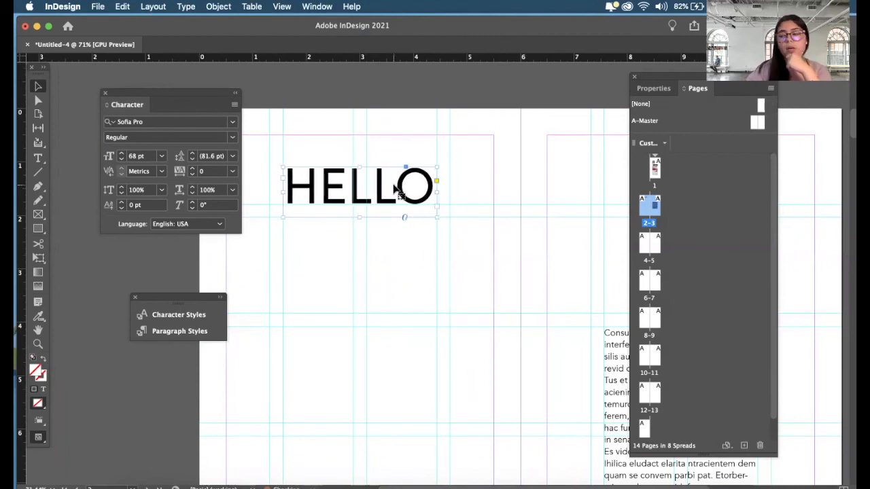
click(394, 257)
- Compare page 1's images and the page 2–3 text against the grid, and preview the spread without guides
scroll(394, 257, down, 3)
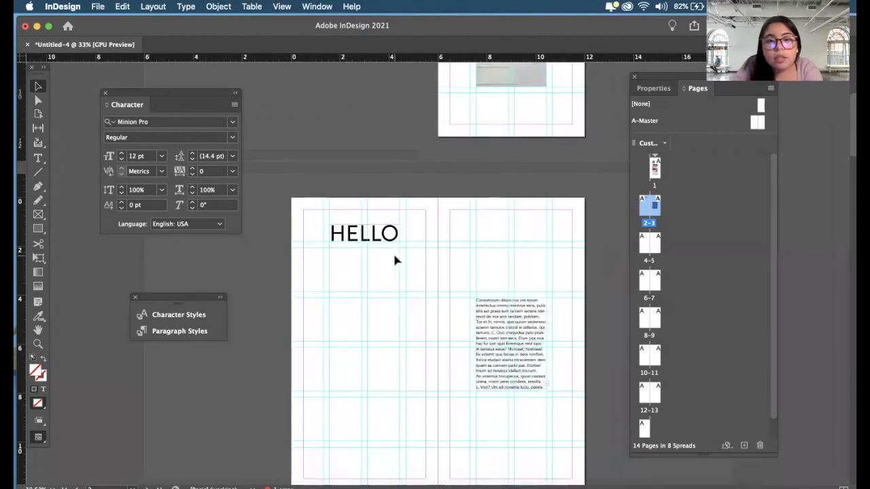
scroll(394, 295, down, 2)
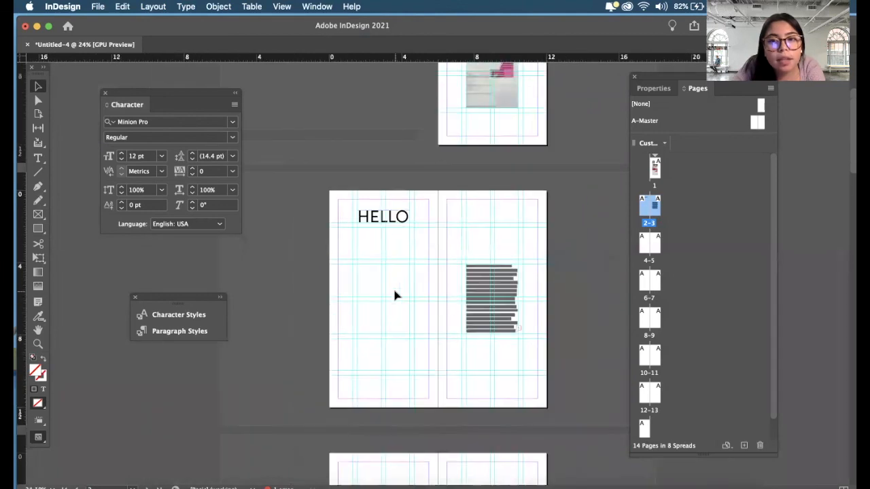
scroll(396, 295, up, 2)
scroll(513, 187, up, 2)
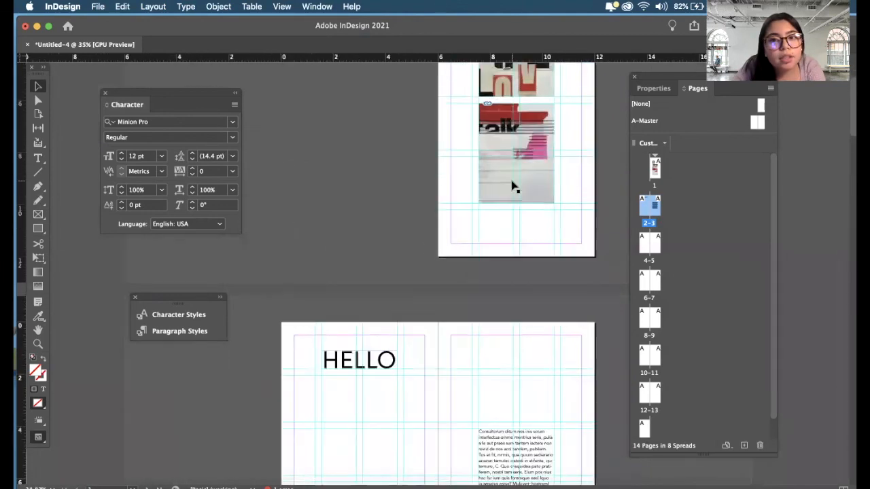
scroll(513, 187, down, 2)
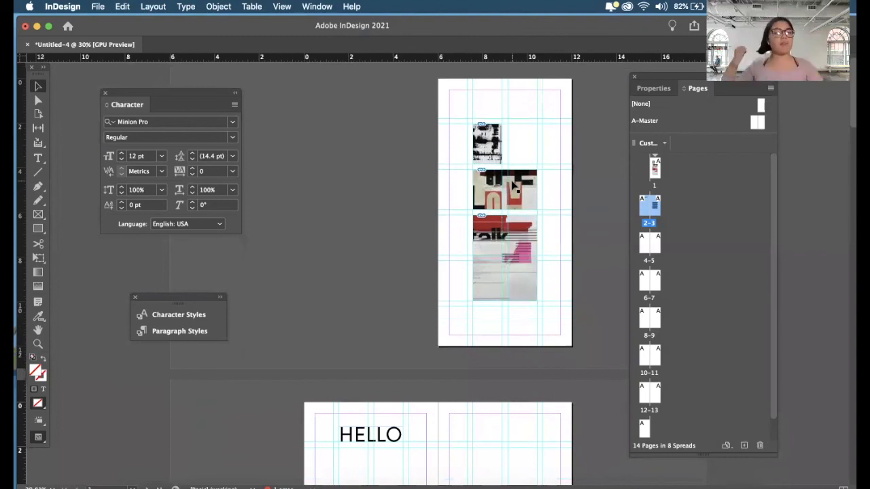
scroll(379, 300, down, 5)
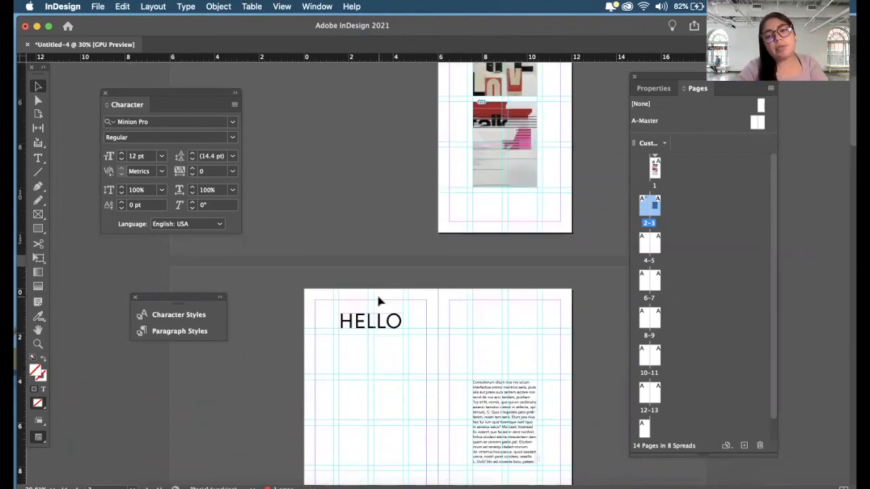
scroll(379, 299, up, 1)
scroll(378, 301, down, 4)
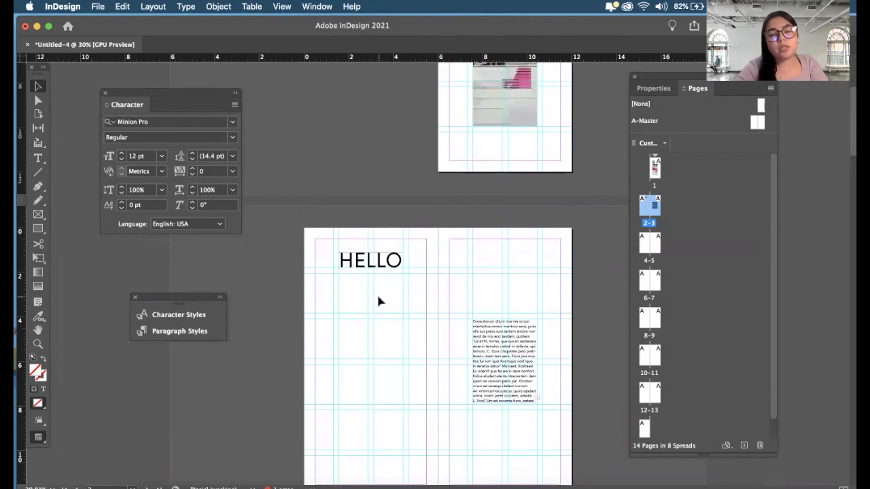
key(w)
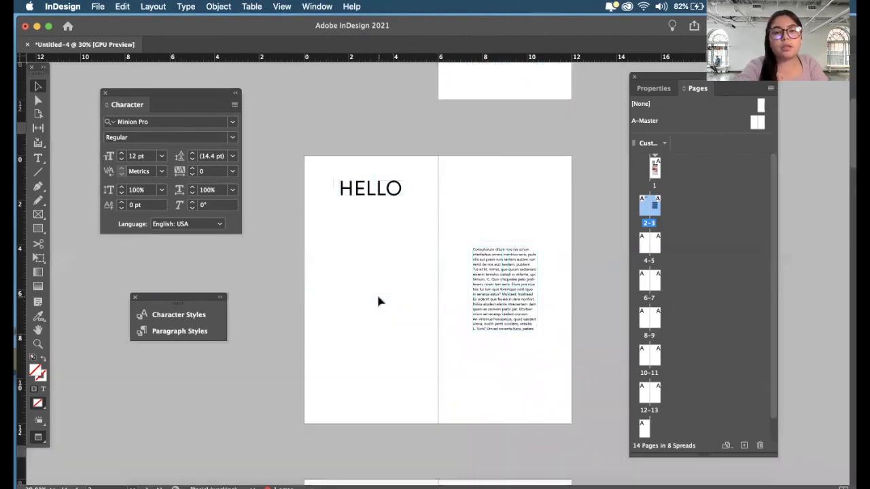